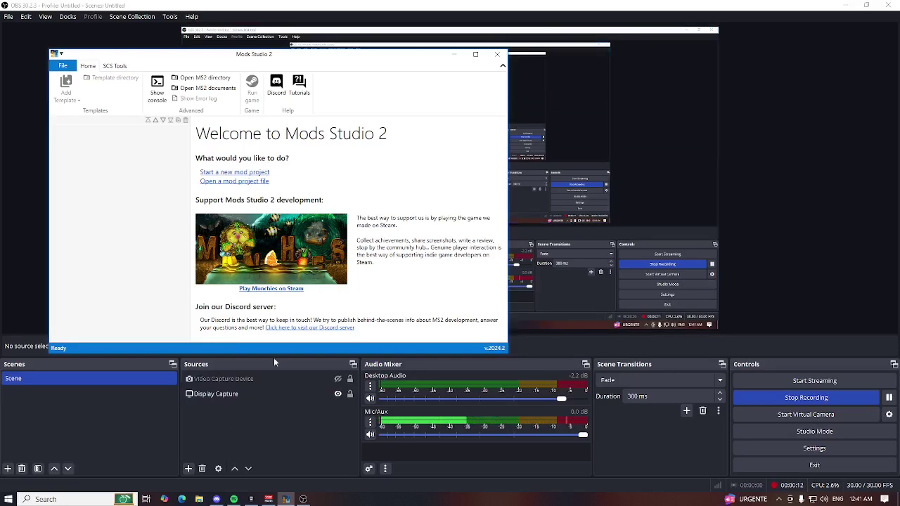
# Step: Delete today's two ETS2 zips (Kast Ekeri Module16 and scania rjl) from Downloads
pyautogui.click(199, 499)
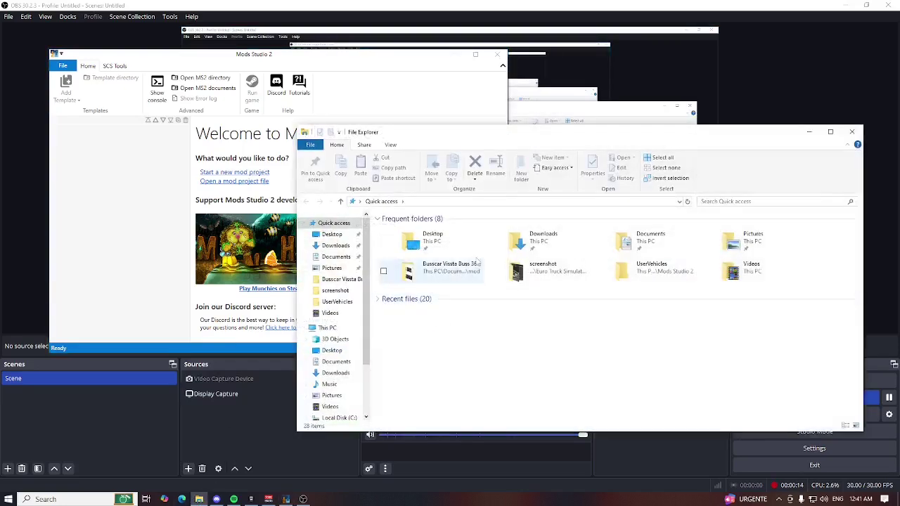
pyautogui.doubleClick(538, 239)
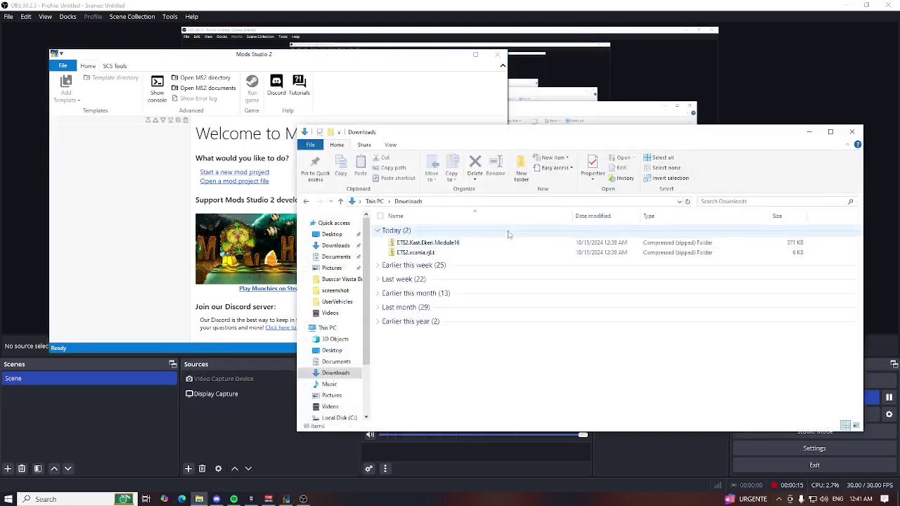
pyautogui.click(809, 243)
pyautogui.keyDown('shift'); pyautogui.click(802, 253); pyautogui.keyUp('shift')
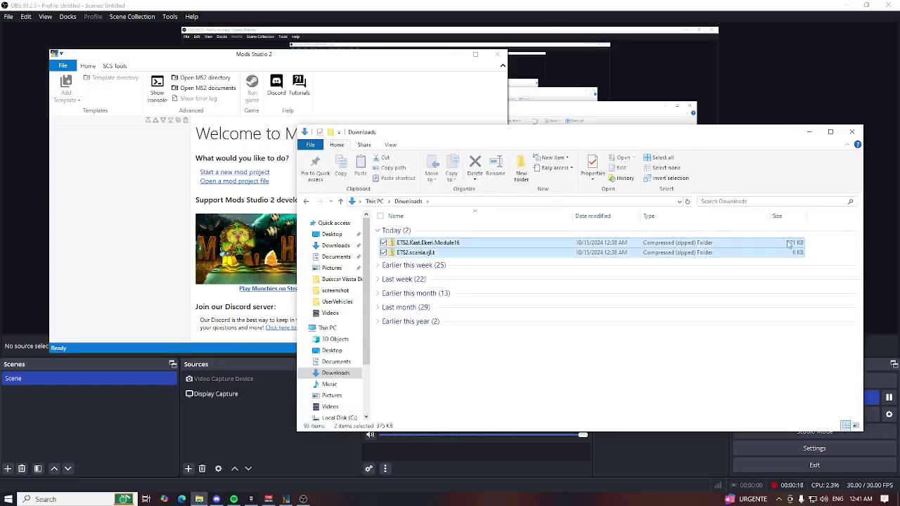
pyautogui.press('Delete')
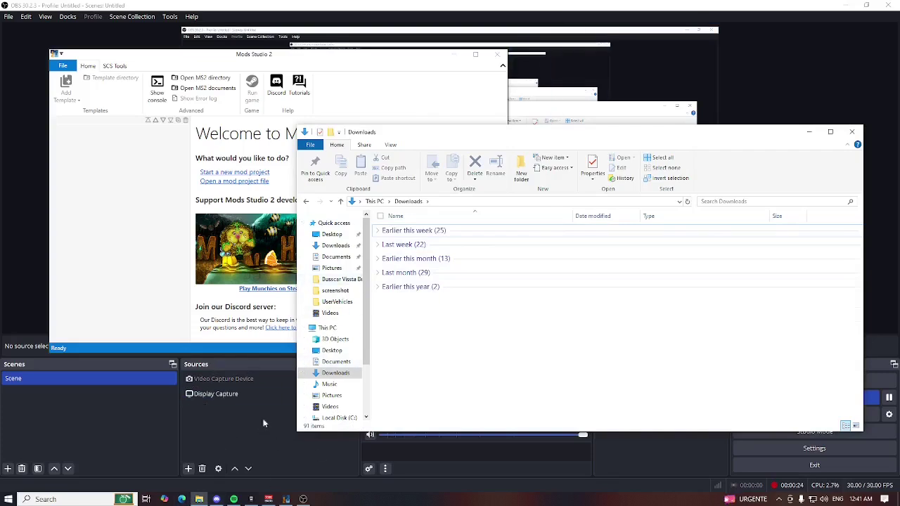
# Step: Start a new ETS2 Mod Project in Mods Studio 2
pyautogui.click(154, 238)
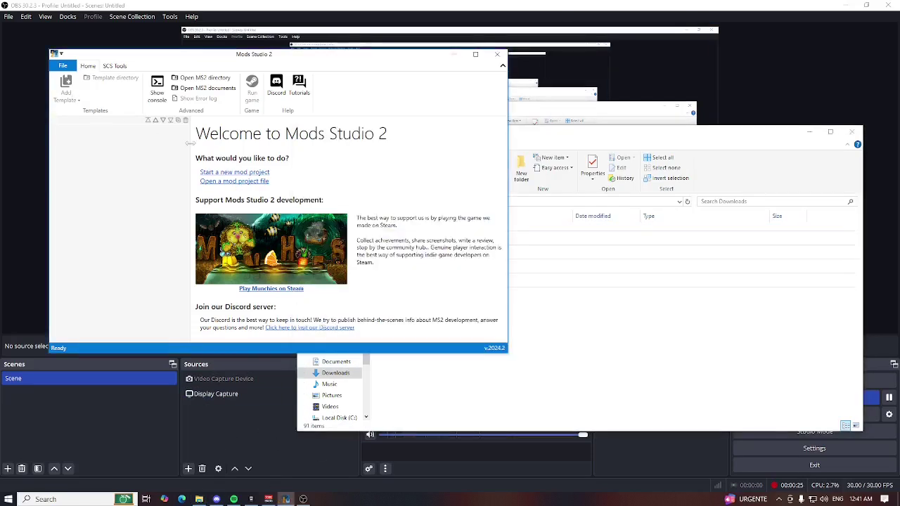
pyautogui.click(270, 174)
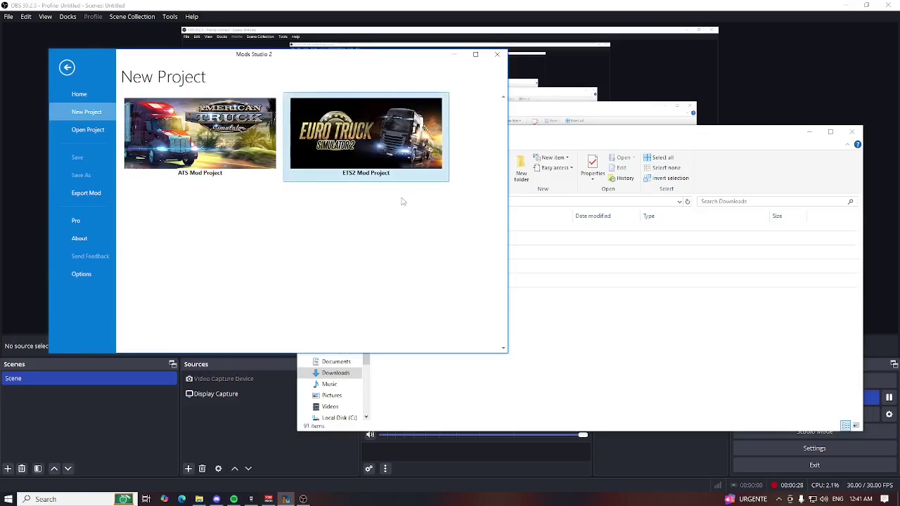
pyautogui.click(315, 152)
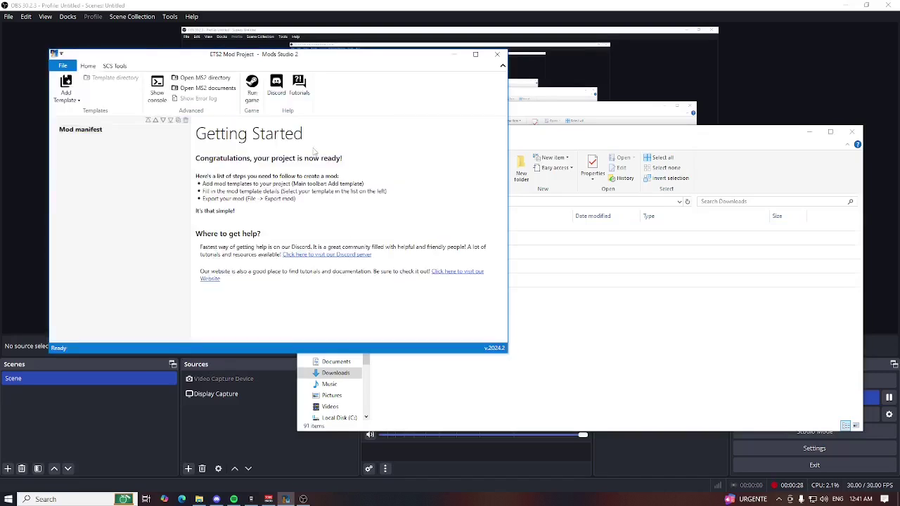
pyautogui.click(95, 132)
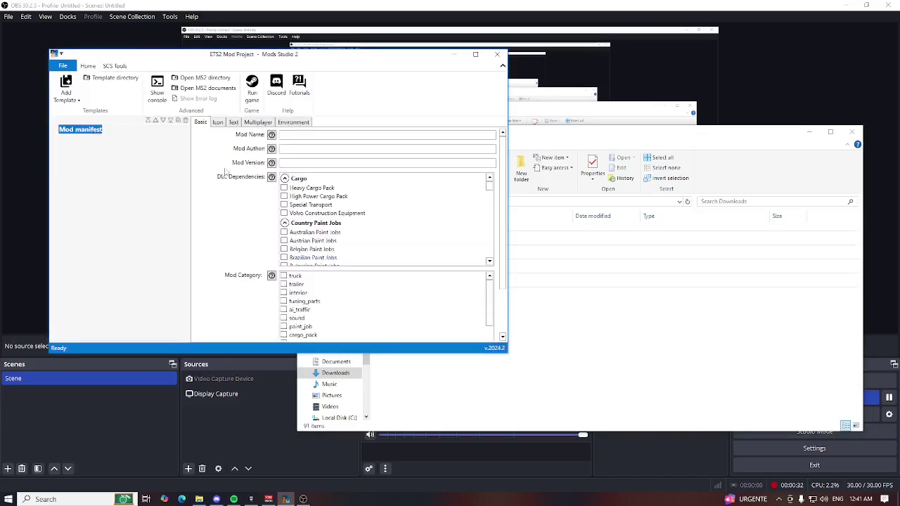
# Step: Add Advanced Truck Skin and Trailer Skin templates to the project
pyautogui.click(72, 98)
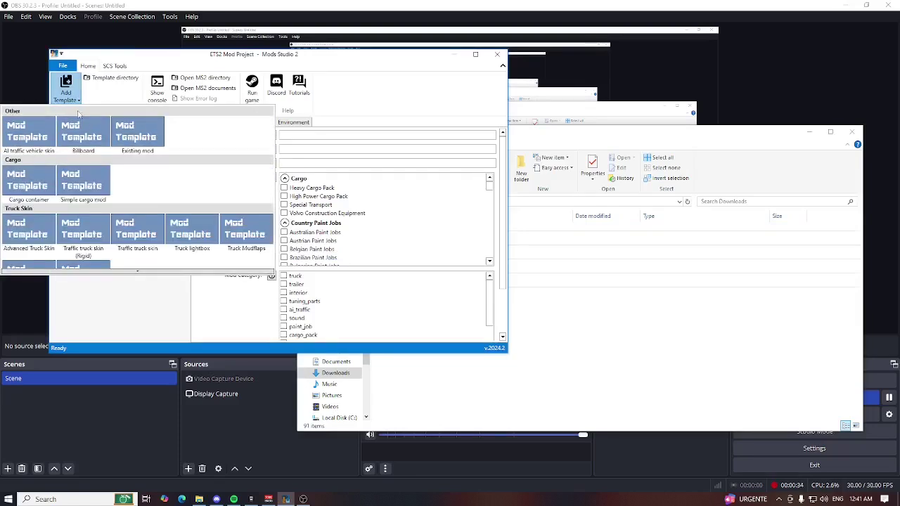
pyautogui.scroll(-1, 144, 271)
pyautogui.click(15, 228)
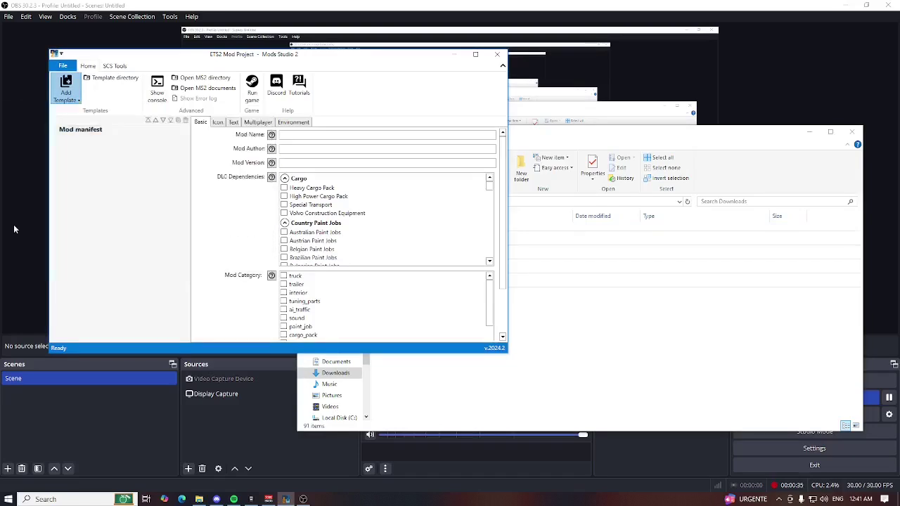
pyautogui.click(67, 90)
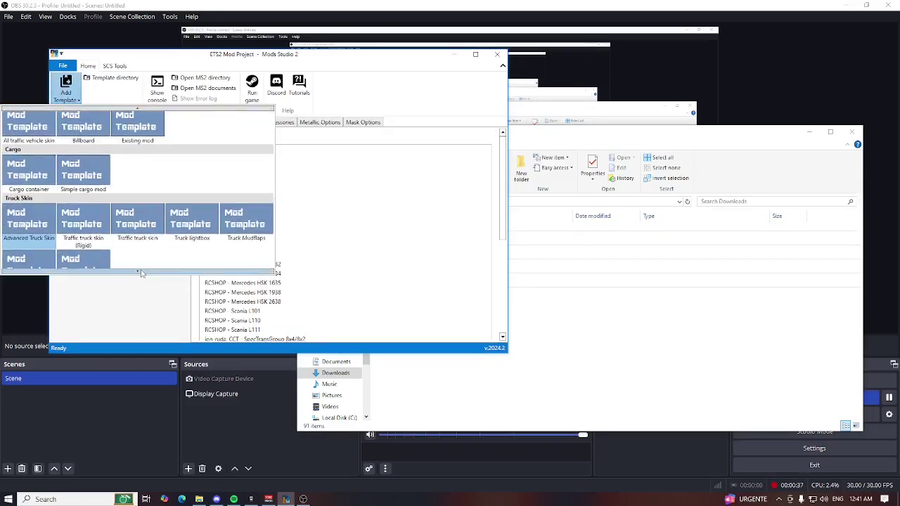
pyautogui.scroll(-3, 141, 273)
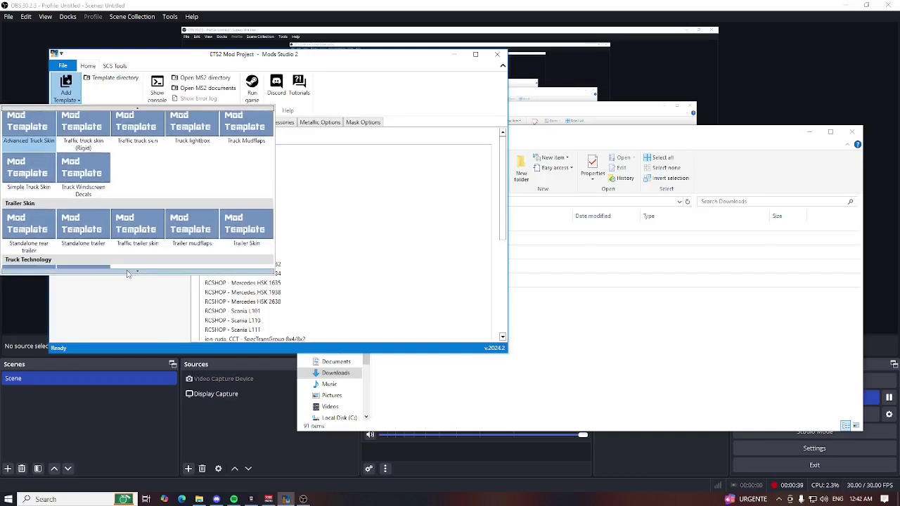
pyautogui.click(246, 225)
pyautogui.click(552, 328)
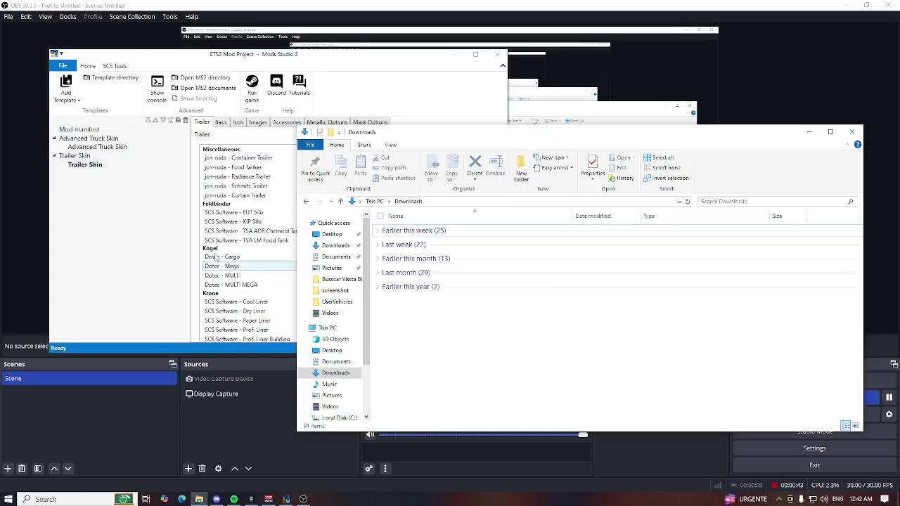
# Step: Bring Mods Studio 2 in front of Downloads, then switch to Discord
pyautogui.click(167, 221)
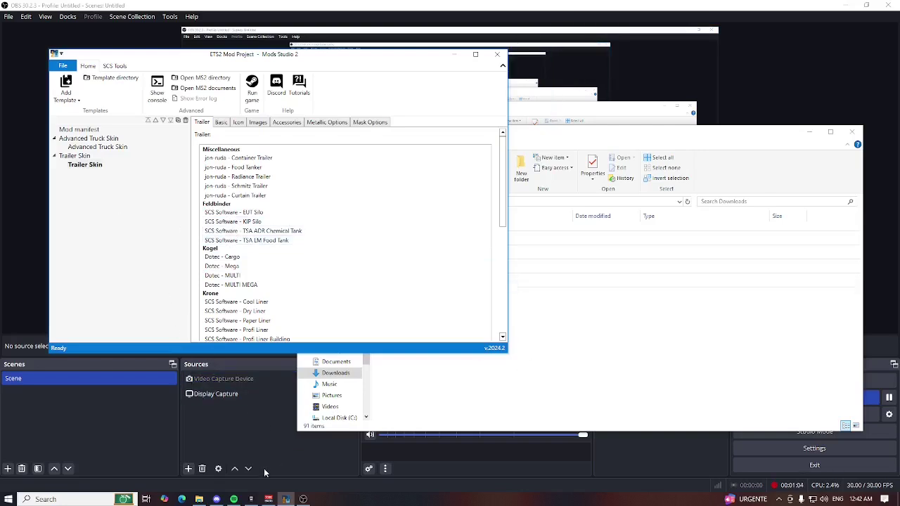
pyautogui.click(216, 500)
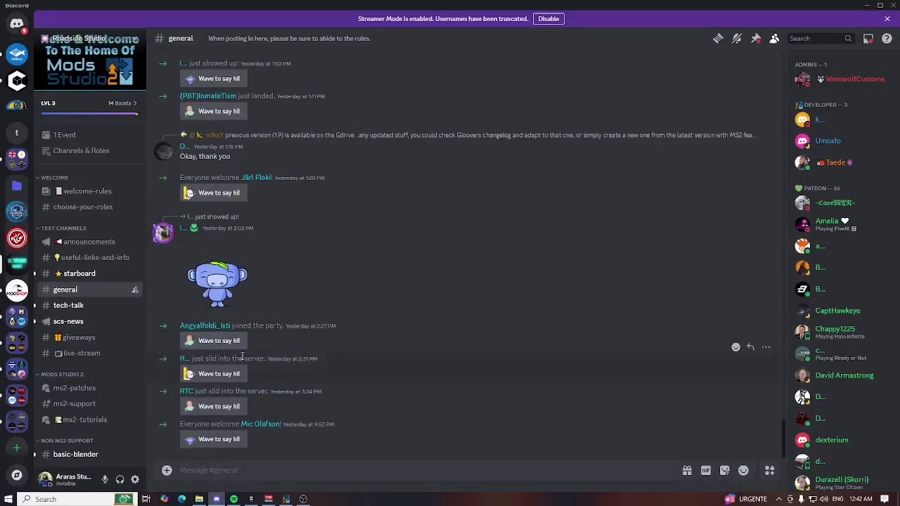
# Step: Go to the #useful-links-and-info channel and follow the ETS2 Google Drive link
pyautogui.click(90, 258)
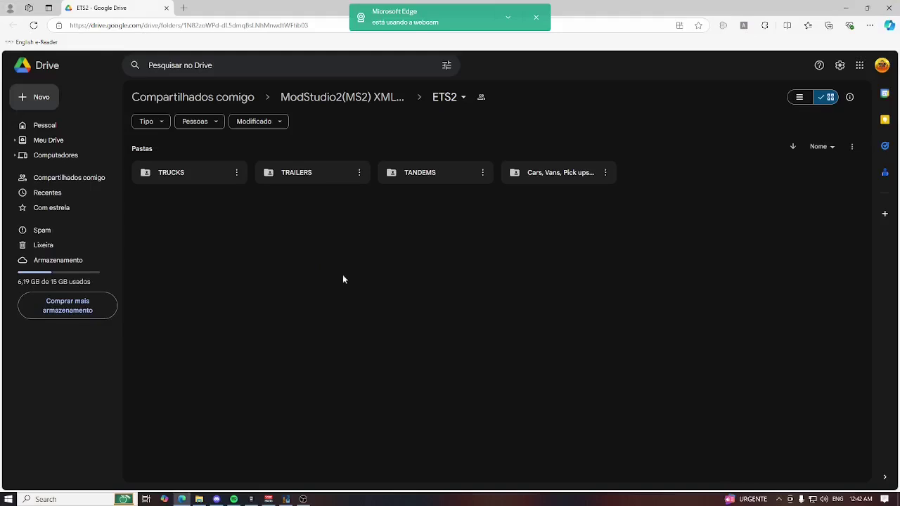
# Step: Download ETS2.Kast.Kraker.zip from the Drive's TRAILERS › KAST folder
pyautogui.click(536, 19)
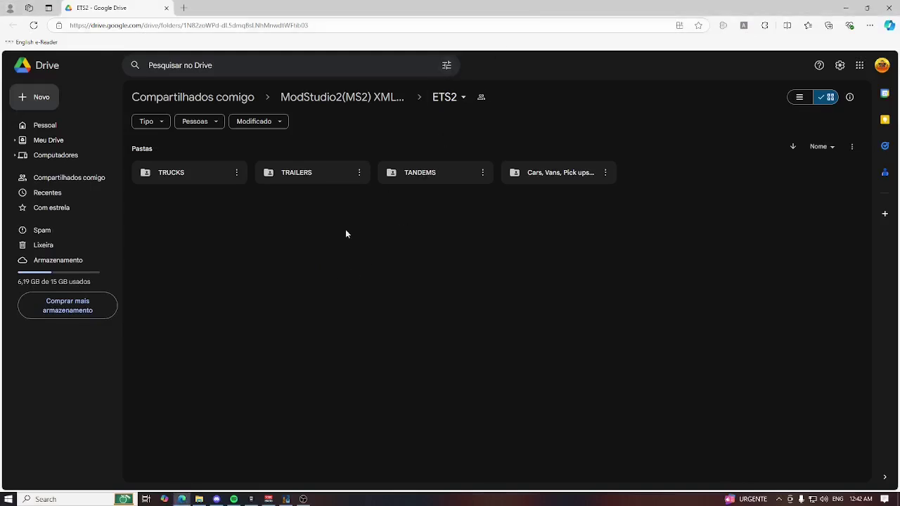
pyautogui.moveTo(203, 214); pyautogui.dragTo(531, 187)
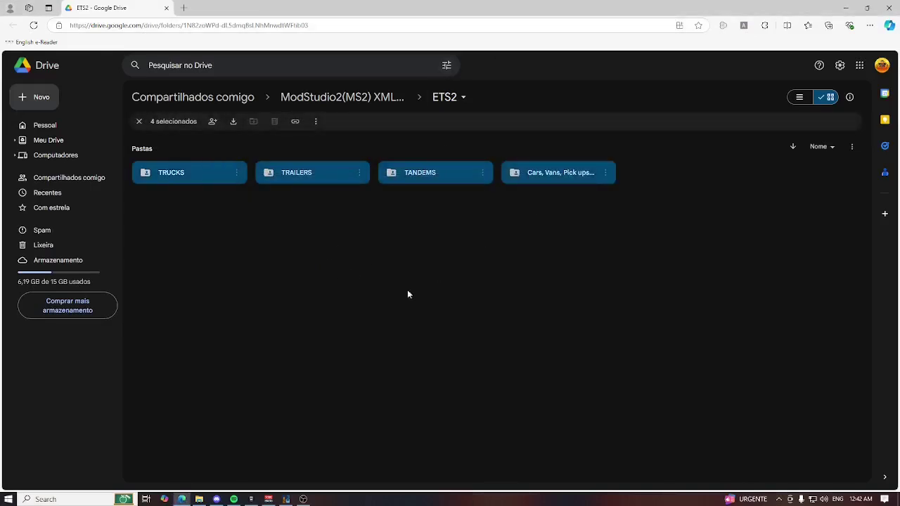
pyautogui.click(325, 213)
pyautogui.doubleClick(298, 178)
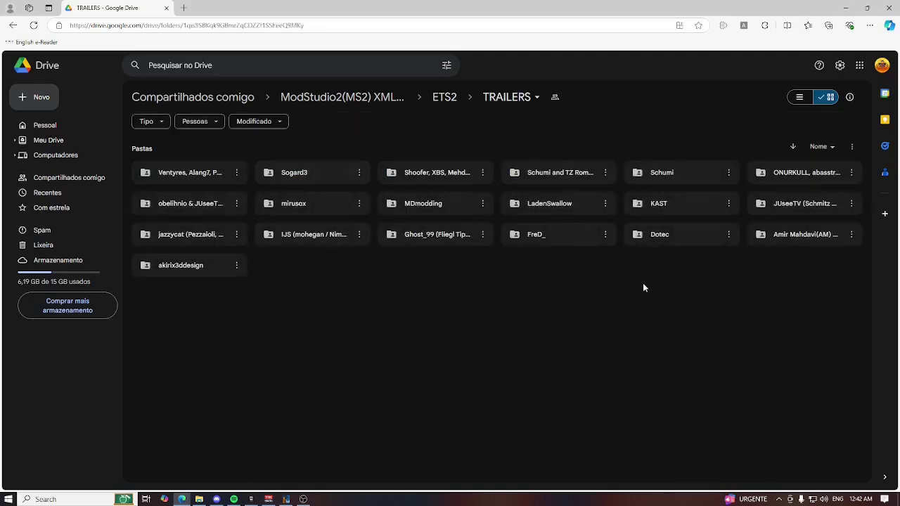
pyautogui.doubleClick(665, 208)
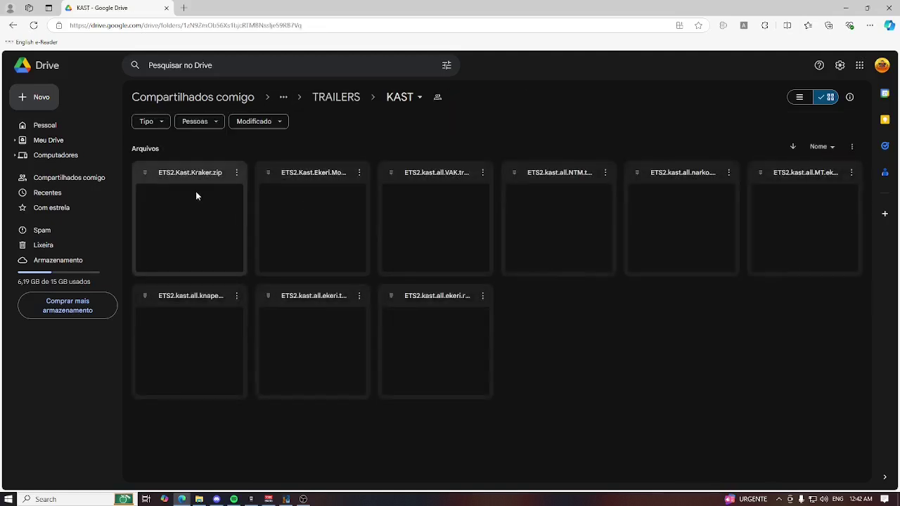
pyautogui.click(236, 173)
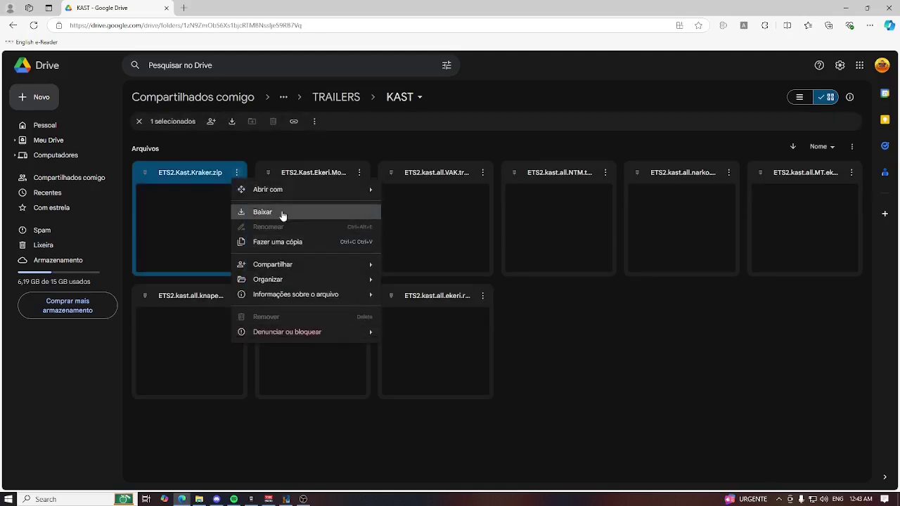
pyautogui.click(280, 213)
pyautogui.click(606, 330)
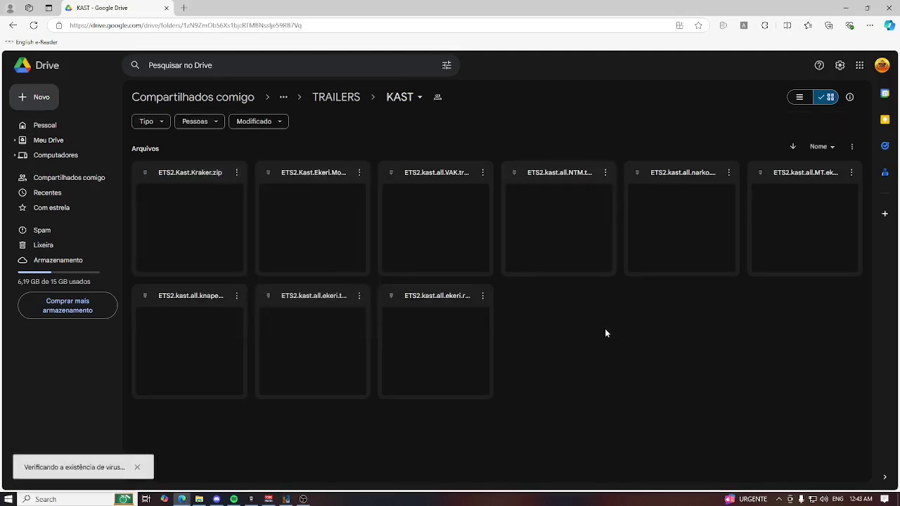
# Step: Download ETS2.scania.rjl.t.zip from the Drive's TRUCKS › RJL folder
pyautogui.click(336, 97)
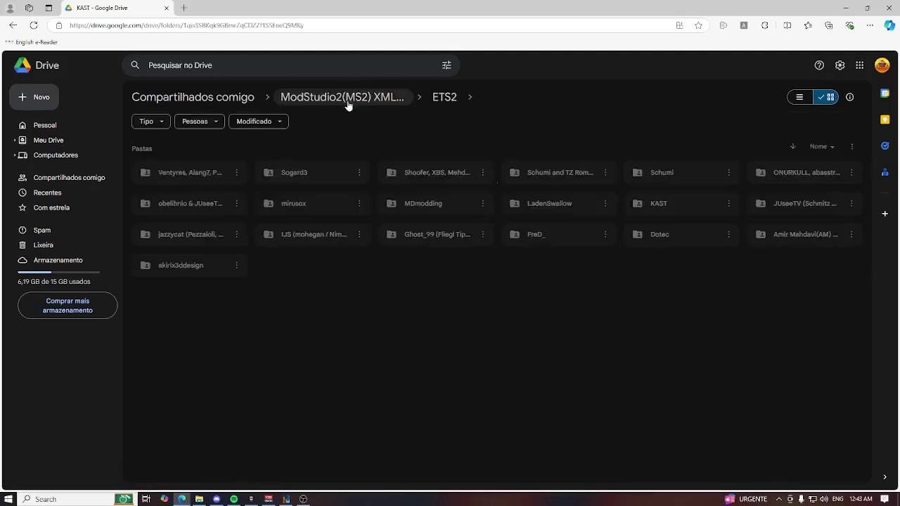
pyautogui.click(443, 96)
pyautogui.doubleClick(211, 172)
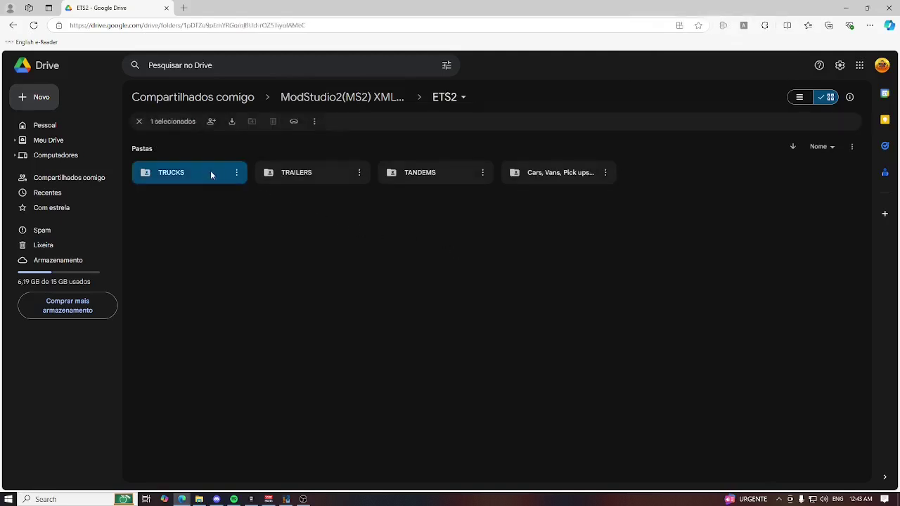
pyautogui.doubleClick(786, 202)
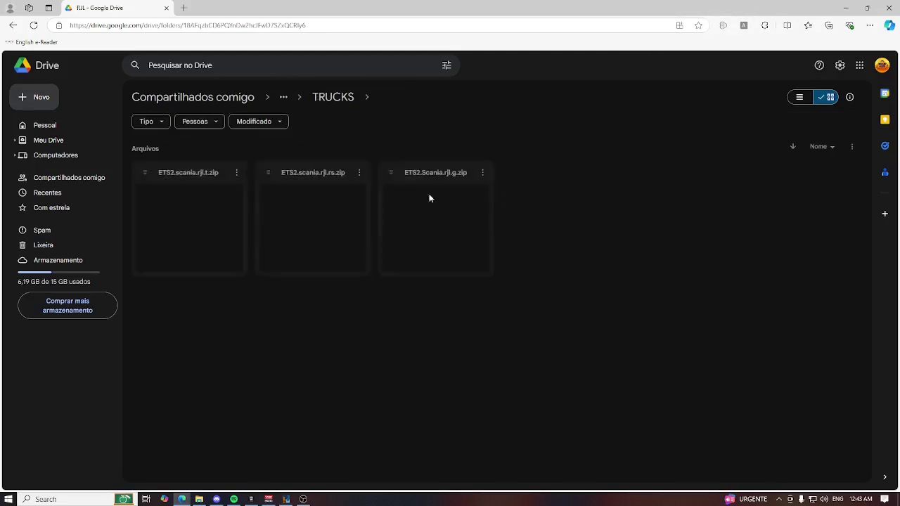
pyautogui.click(237, 173)
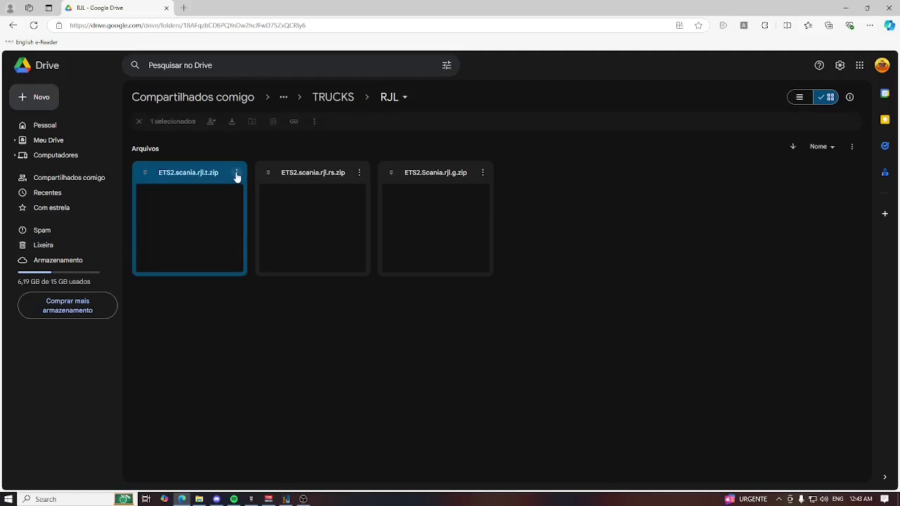
pyautogui.click(264, 214)
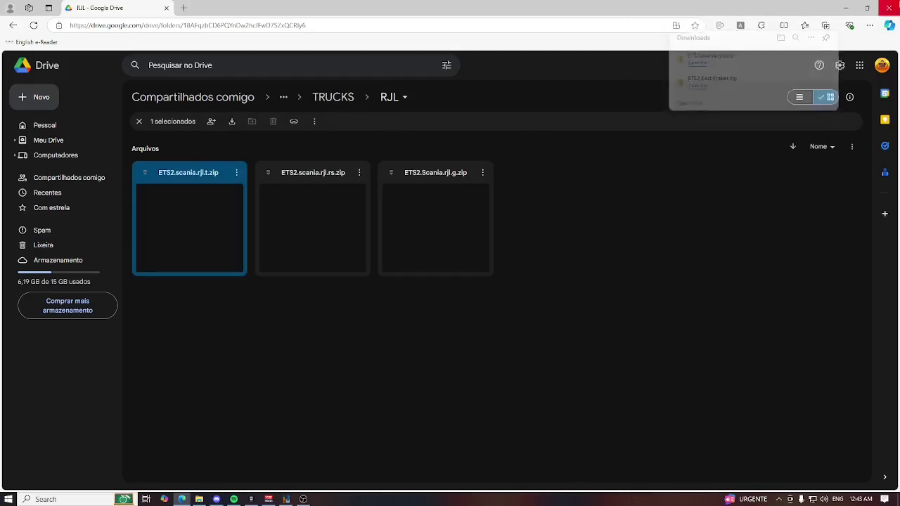
# Step: Close the browser and open Documents in a new Explorer window snapped left
pyautogui.click(889, 8)
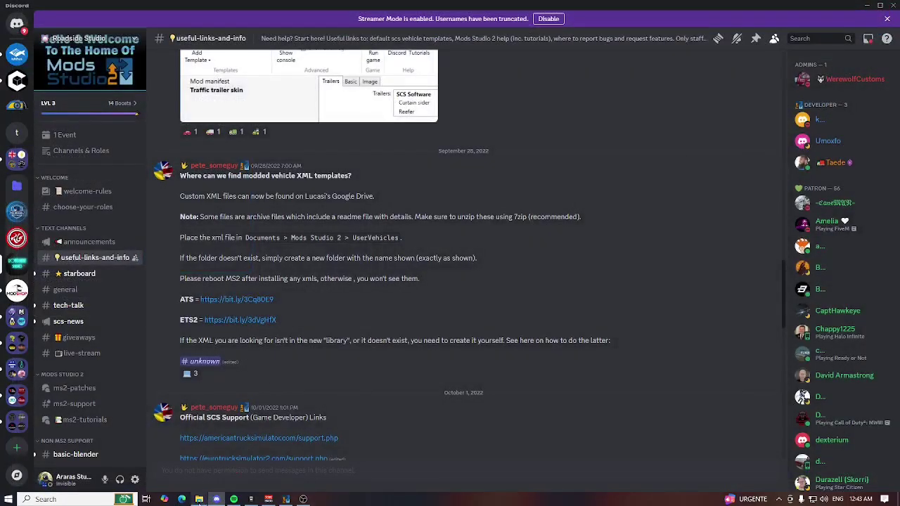
pyautogui.click(199, 500)
pyautogui.rightClick(339, 258)
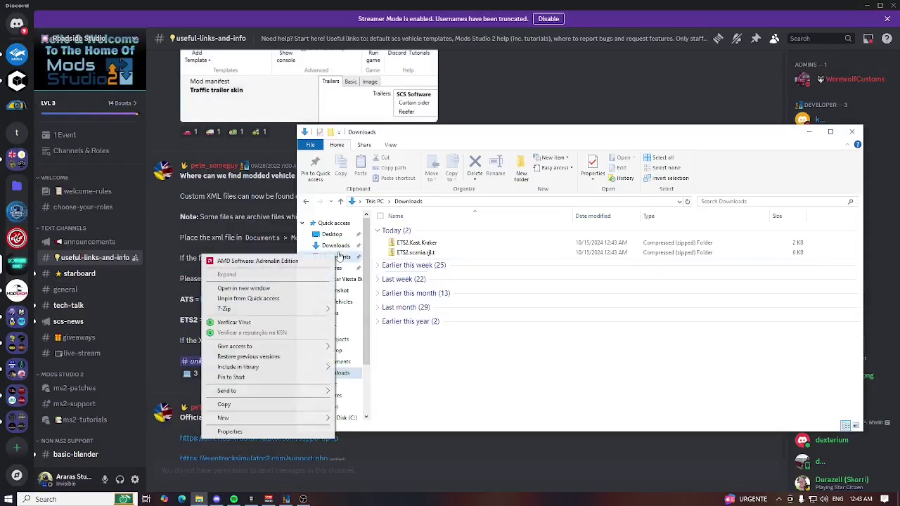
pyautogui.click(285, 289)
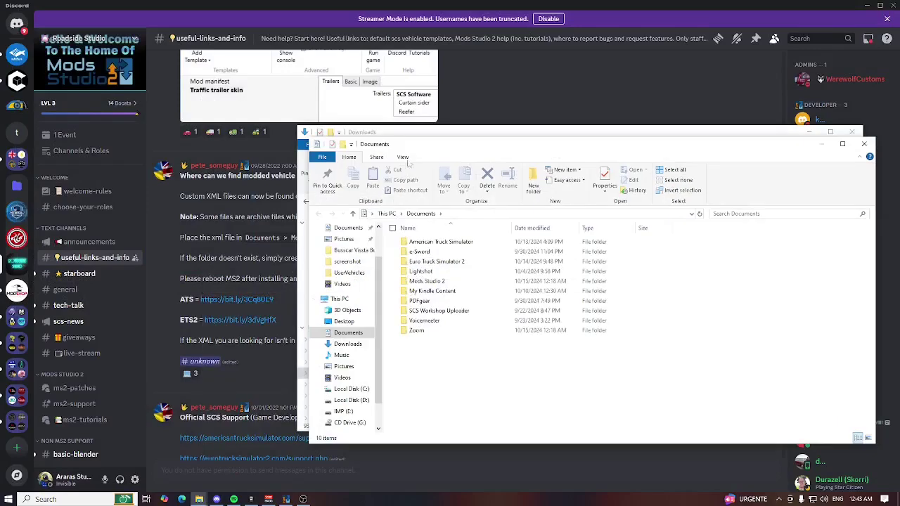
pyautogui.moveTo(418, 149); pyautogui.dragTo(1, 183)
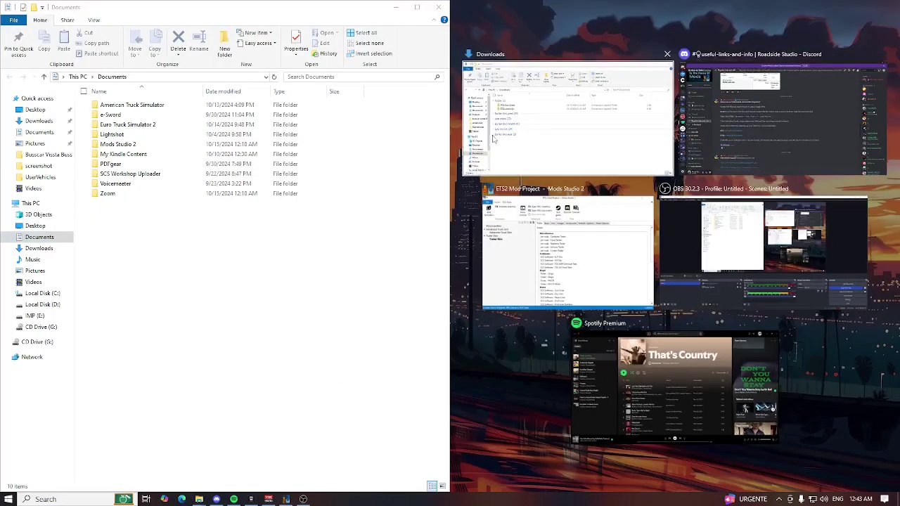
# Step: Snap Downloads to the right half and open Documents › Mods Studio 2 › UserVehicles on the left
pyautogui.click(498, 148)
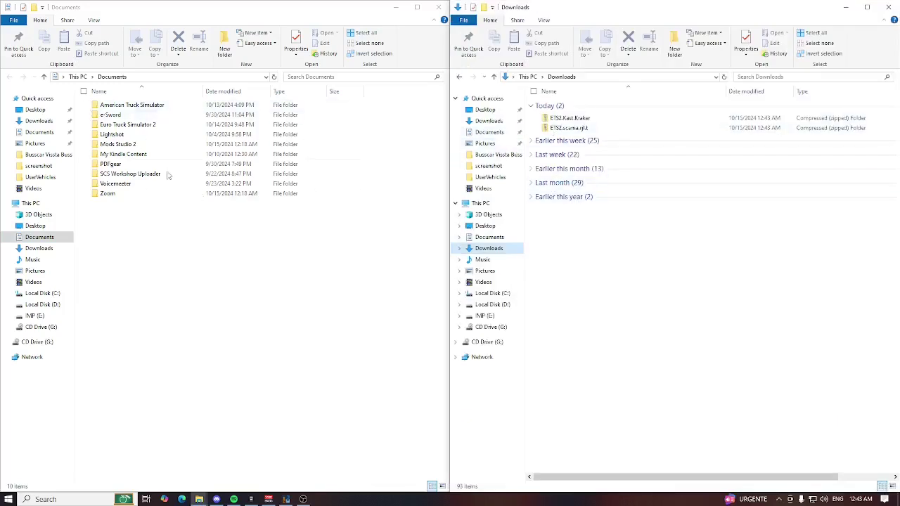
pyautogui.click(159, 226)
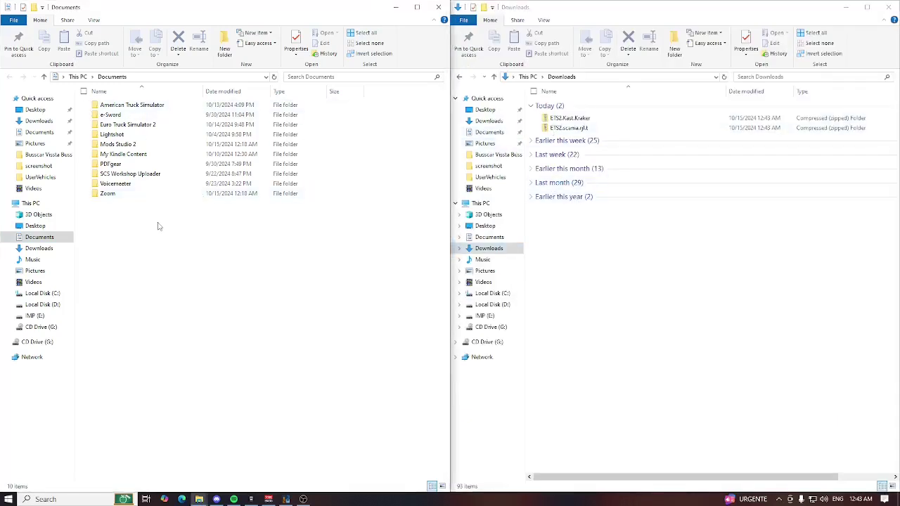
pyautogui.doubleClick(127, 144)
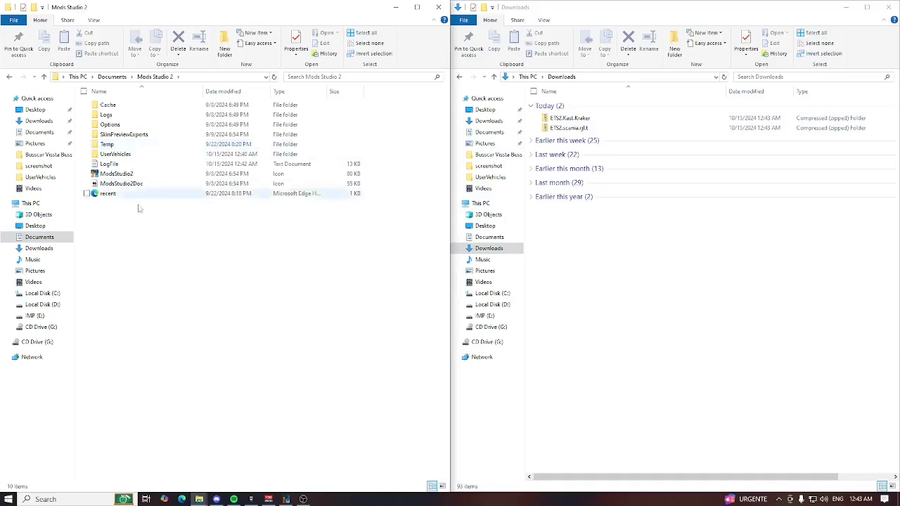
pyautogui.click(113, 156)
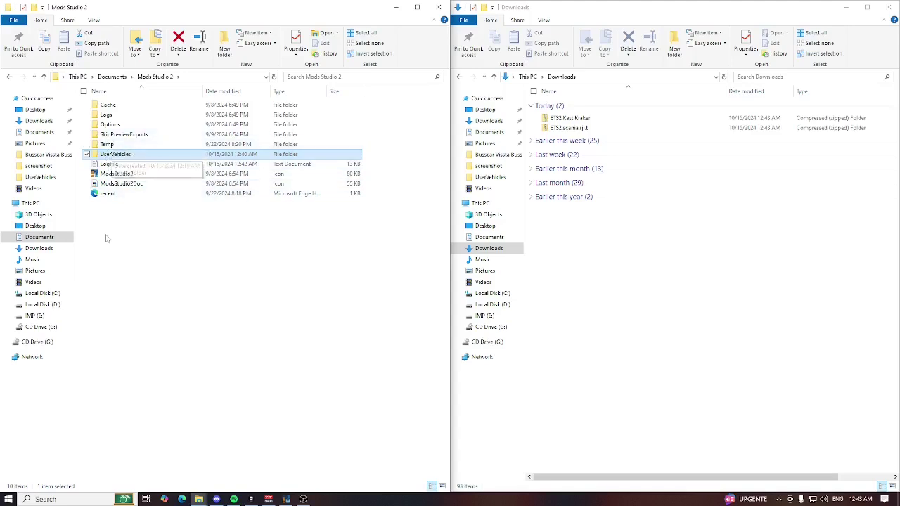
pyautogui.doubleClick(107, 161)
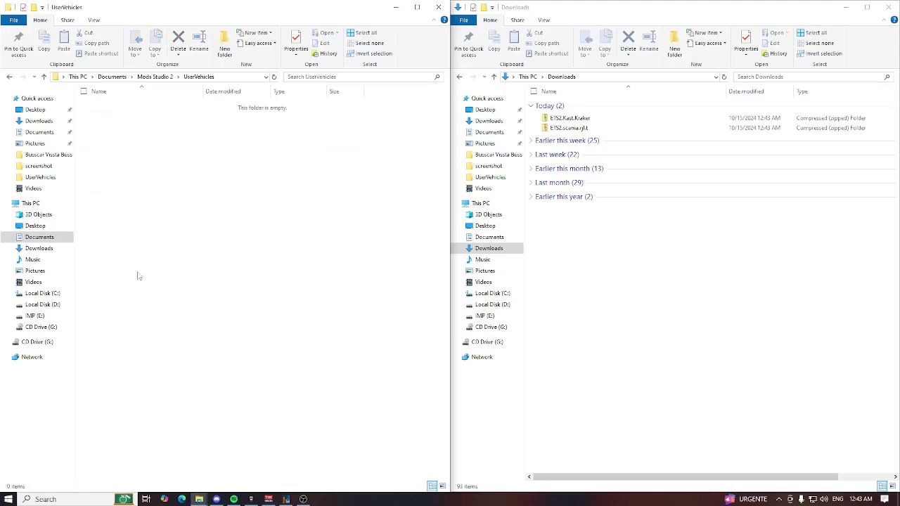
pyautogui.click(574, 120)
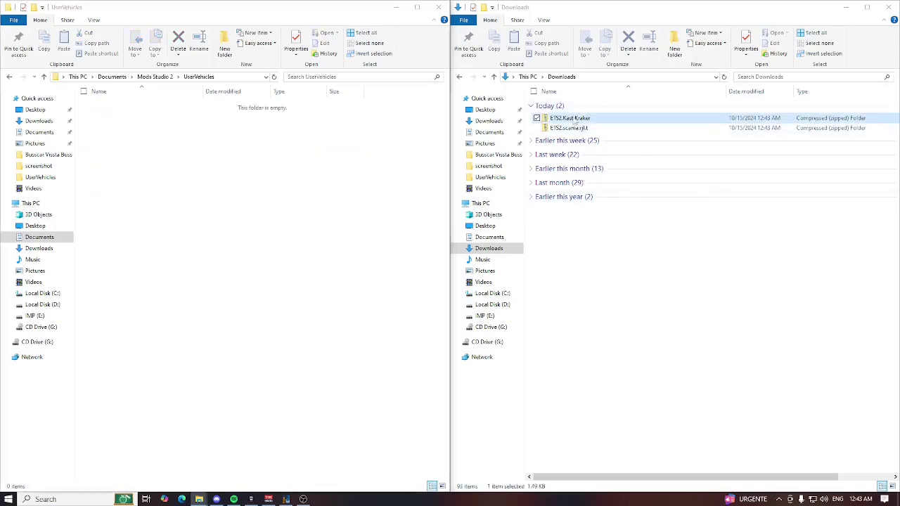
# Step: Copy ETS2.Kast.Kraker.xml out of its archive via 7-Zip into UserVehicles
pyautogui.rightClick(574, 121)
pyautogui.moveTo(547, 178)
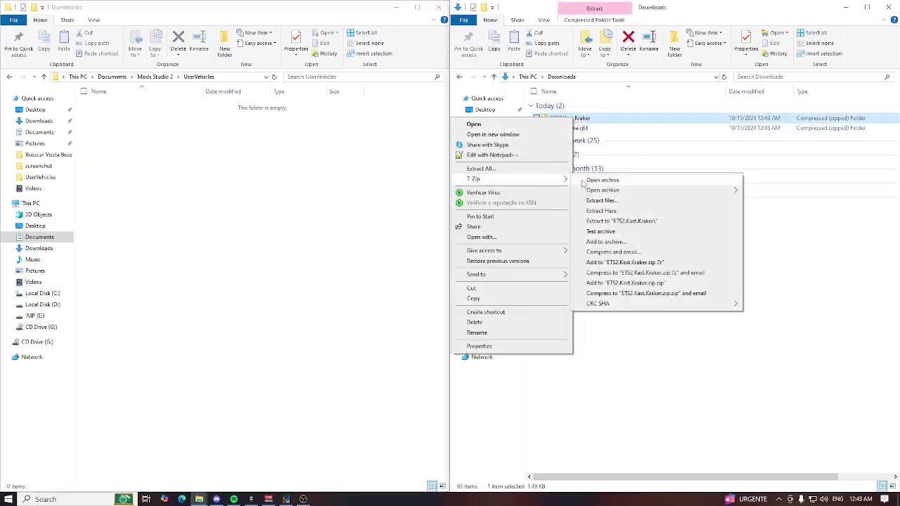
pyautogui.click(584, 182)
pyautogui.click(83, 241)
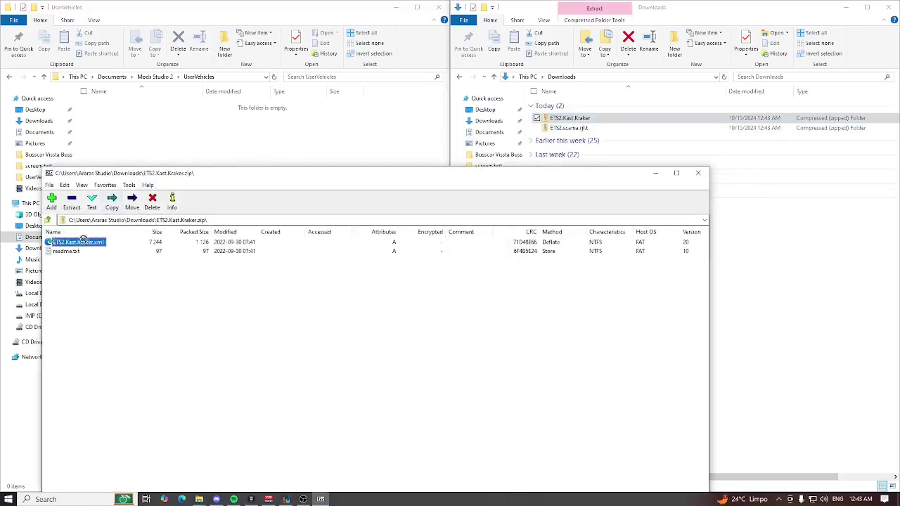
pyautogui.moveTo(131, 151); pyautogui.dragTo(132, 152)
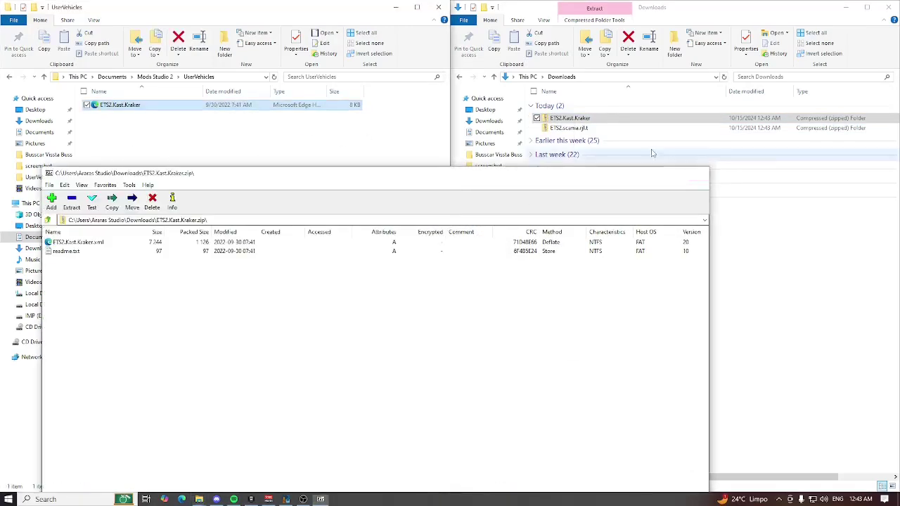
pyautogui.click(697, 173)
# Step: Copy the Scania vehicle file from ETS2.scania.rjl.t via 7-Zip into UserVehicles
pyautogui.rightClick(575, 129)
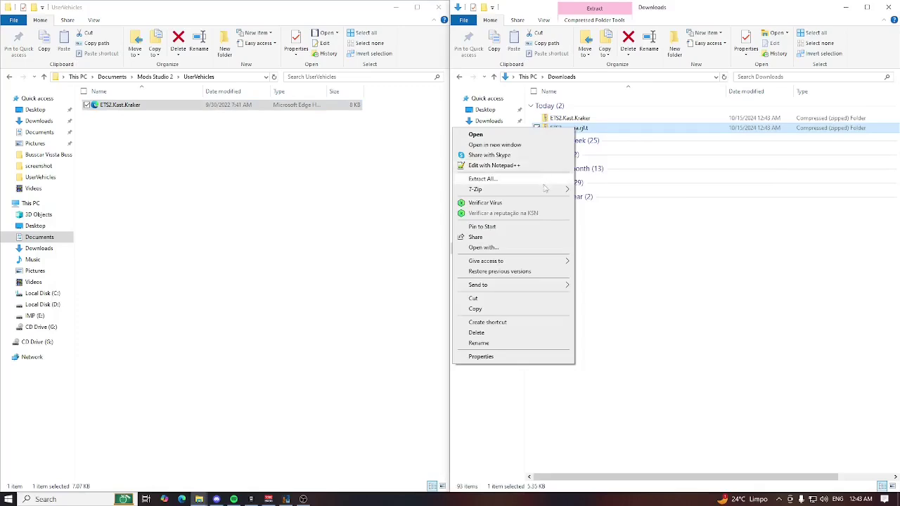
pyautogui.moveTo(563, 193)
pyautogui.click(604, 190)
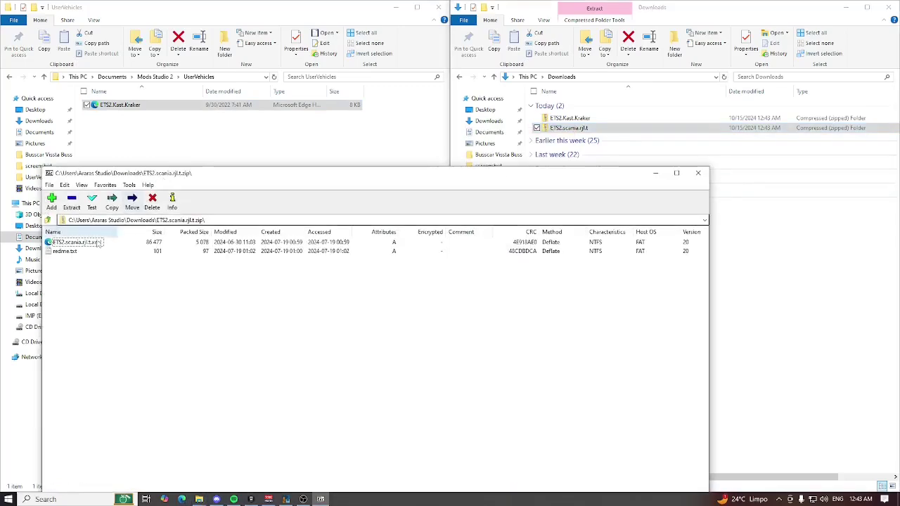
pyautogui.moveTo(137, 157); pyautogui.dragTo(138, 159)
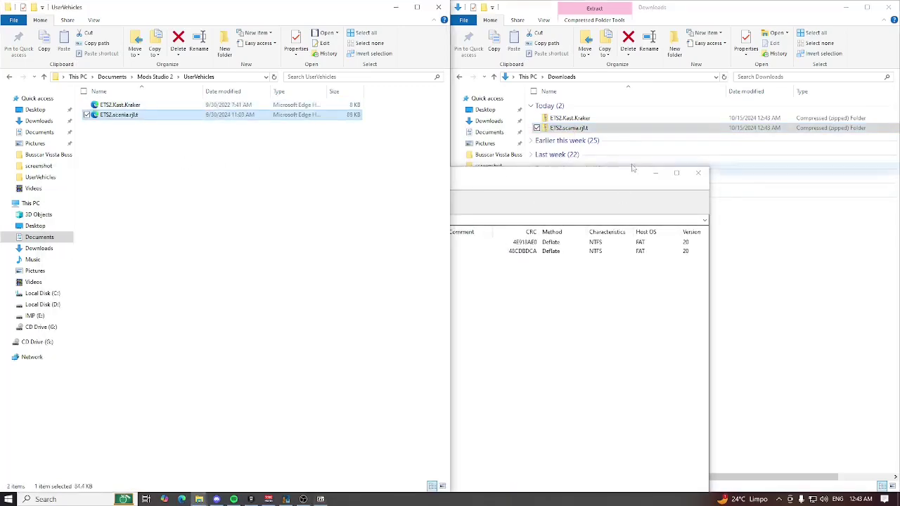
pyautogui.click(698, 172)
pyautogui.click(271, 385)
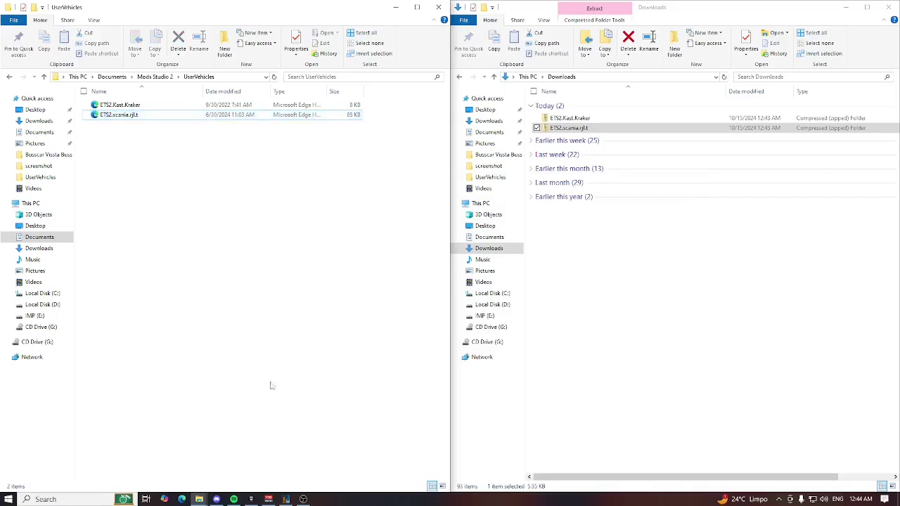
pyautogui.click(286, 499)
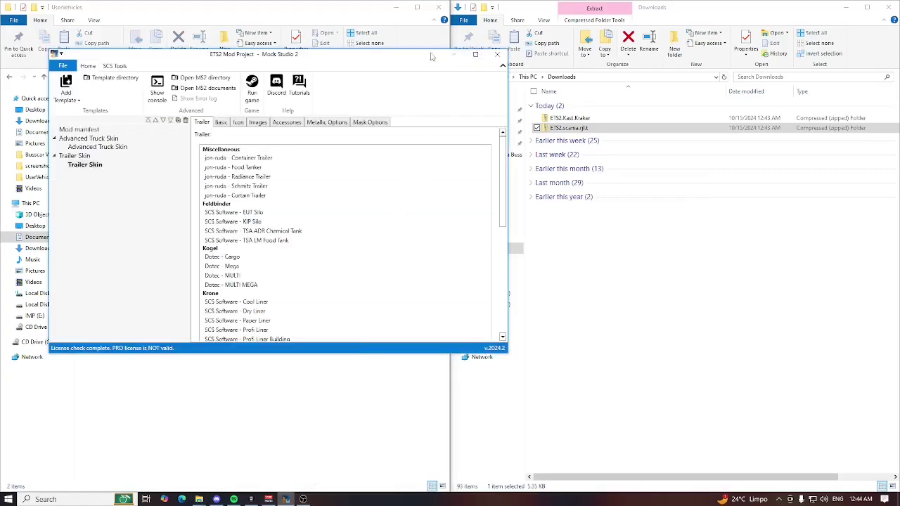
# Step: Reload the trailer list and select Kast - Kraker Walkingfloor as the trailer
pyautogui.moveTo(432, 56); pyautogui.dragTo(481, 81)
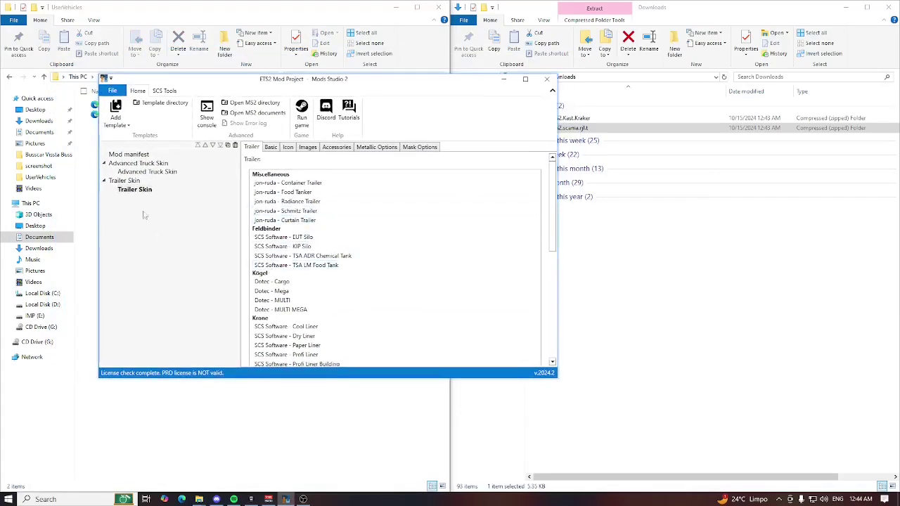
pyautogui.click(129, 154)
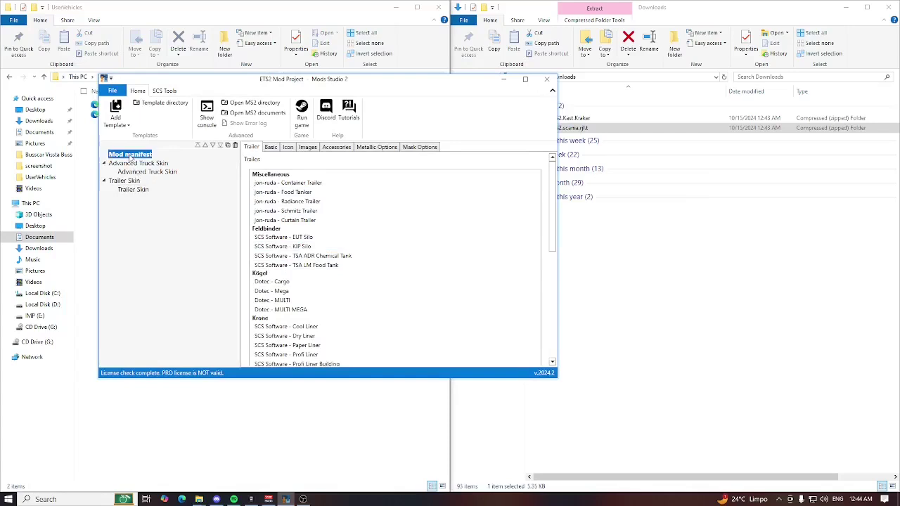
pyautogui.click(134, 189)
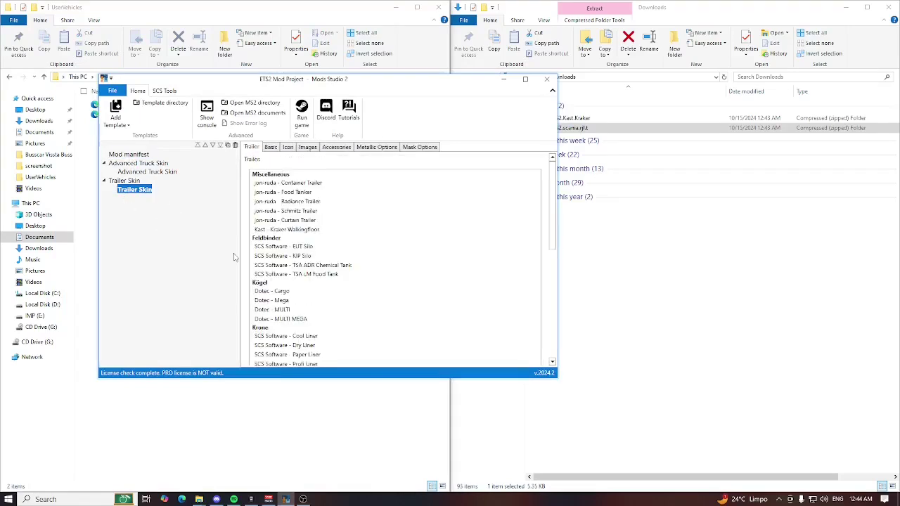
pyautogui.click(281, 232)
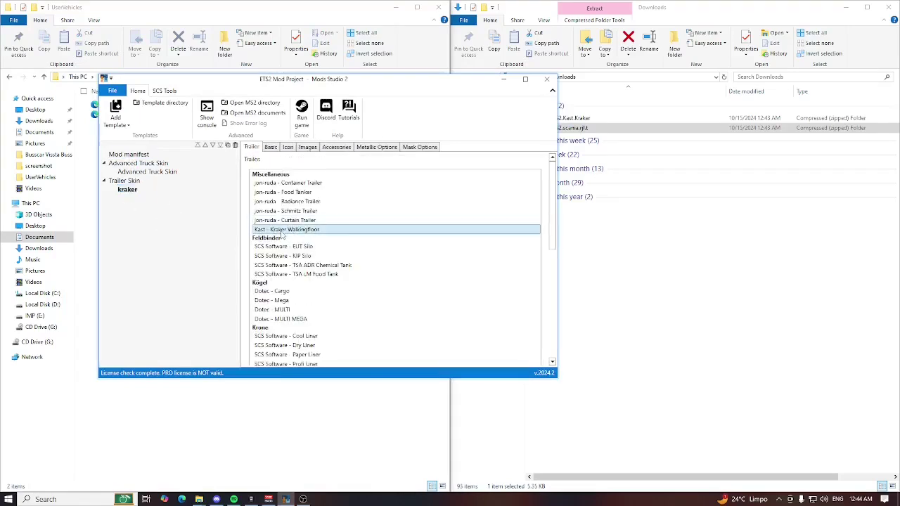
# Step: Copy the ETS2.Kast.Kraker file from UserVehicles into Downloads
pyautogui.moveTo(296, 83); pyautogui.dragTo(532, 190)
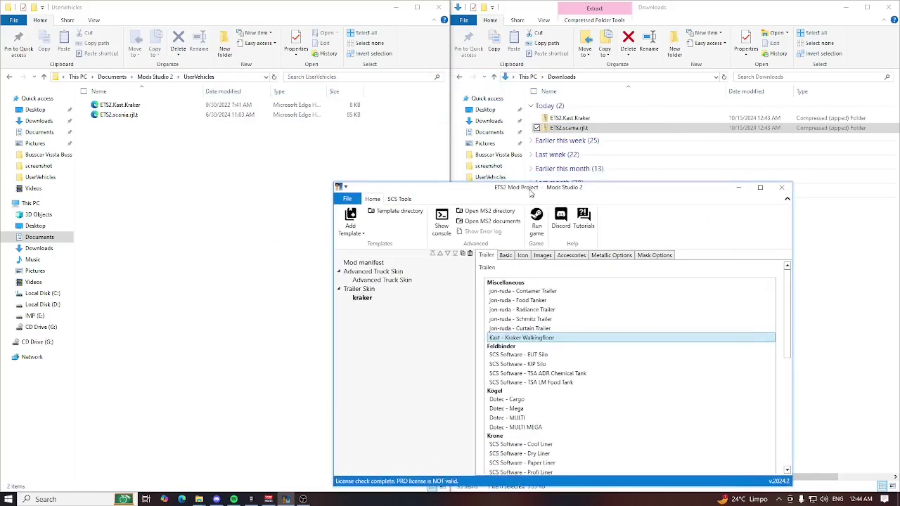
pyautogui.click(126, 115)
pyautogui.click(123, 105)
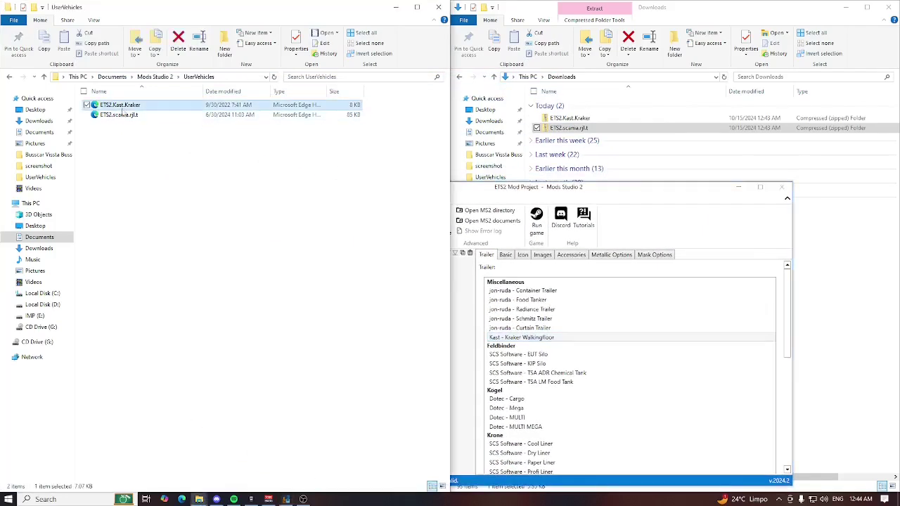
pyautogui.hotkey('ctrl', 'c')
pyautogui.click(846, 288)
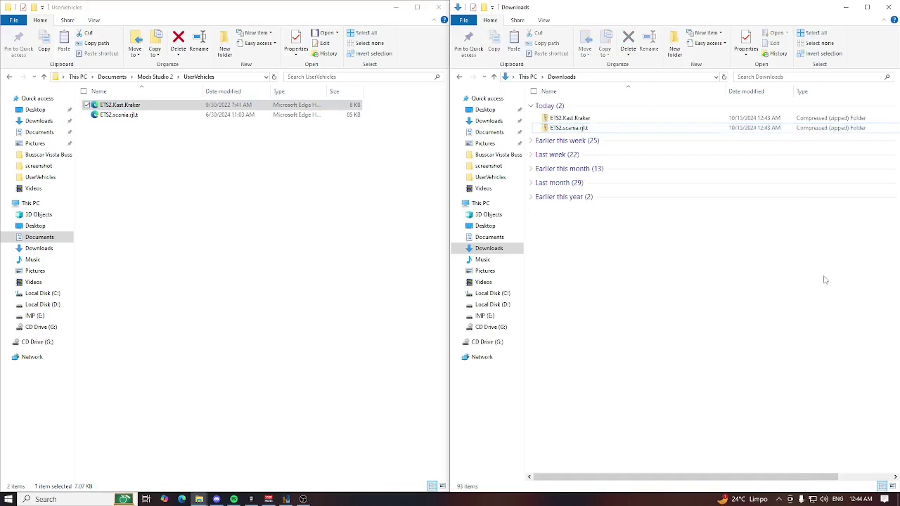
pyautogui.hotkey('ctrl', 'v')
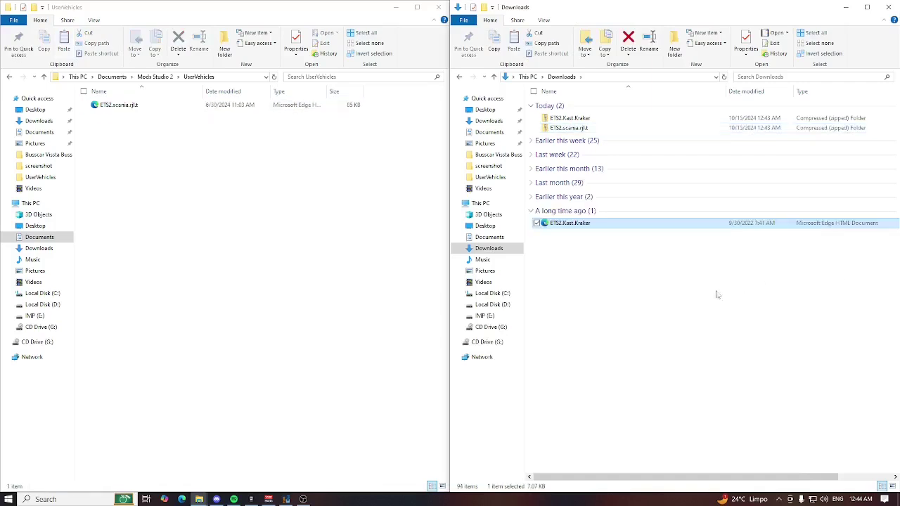
# Step: Switch the kraker trailer skin to the jon-ruda - Curtain Trailer
pyautogui.click(303, 499)
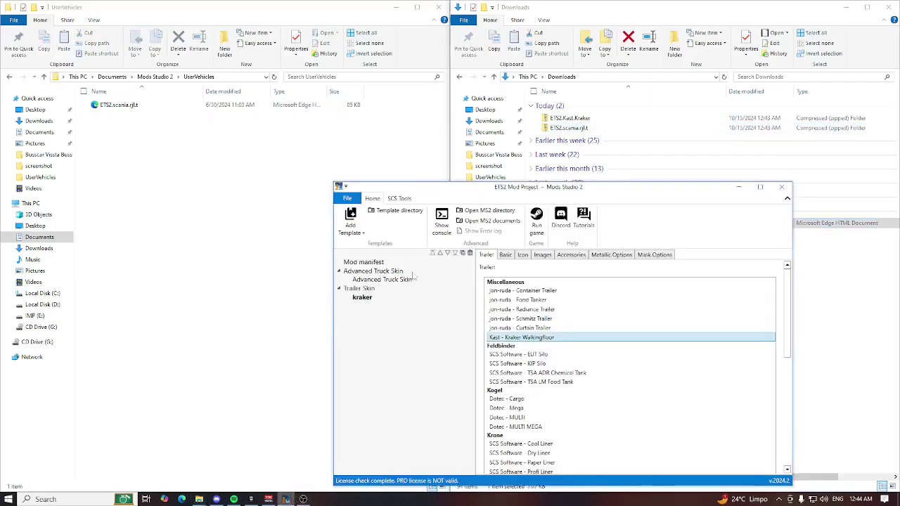
pyautogui.click(373, 280)
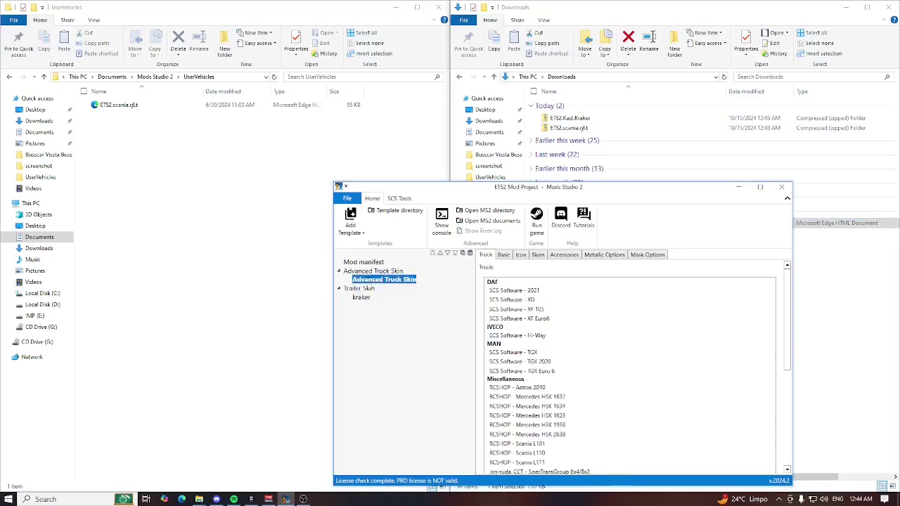
pyautogui.click(362, 298)
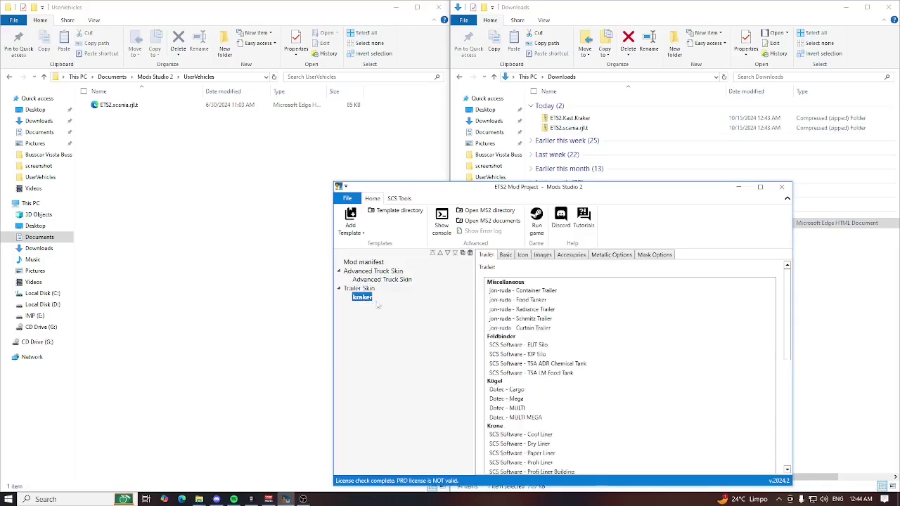
pyautogui.click(536, 329)
# Step: Move ETS2.Kast.Kraker back into UserVehicles and reselect Kast - Kraker Walkingfloor
pyautogui.click(893, 307)
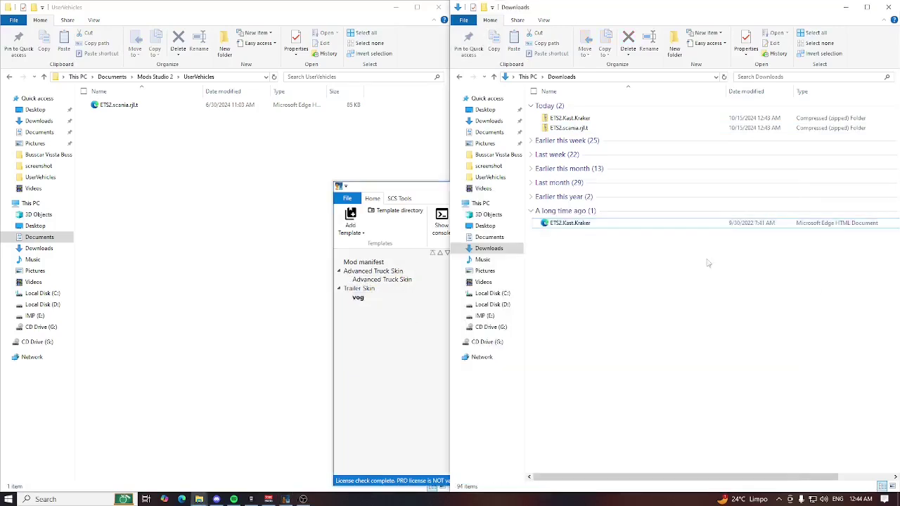
pyautogui.moveTo(149, 222); pyautogui.dragTo(161, 235)
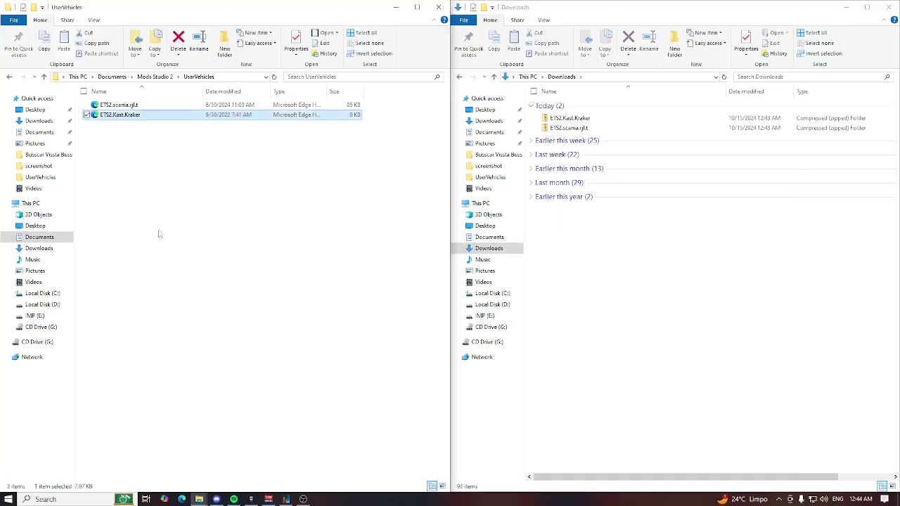
pyautogui.click(286, 499)
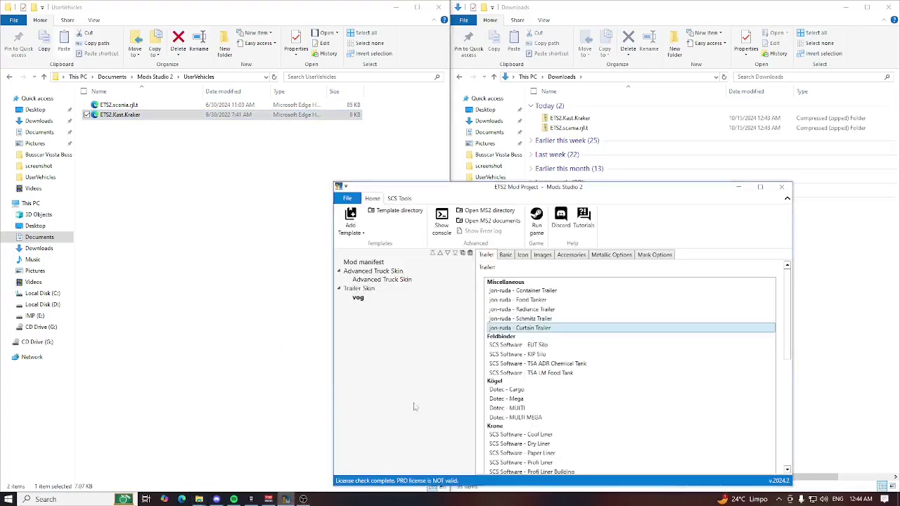
pyautogui.click(366, 280)
pyautogui.click(358, 297)
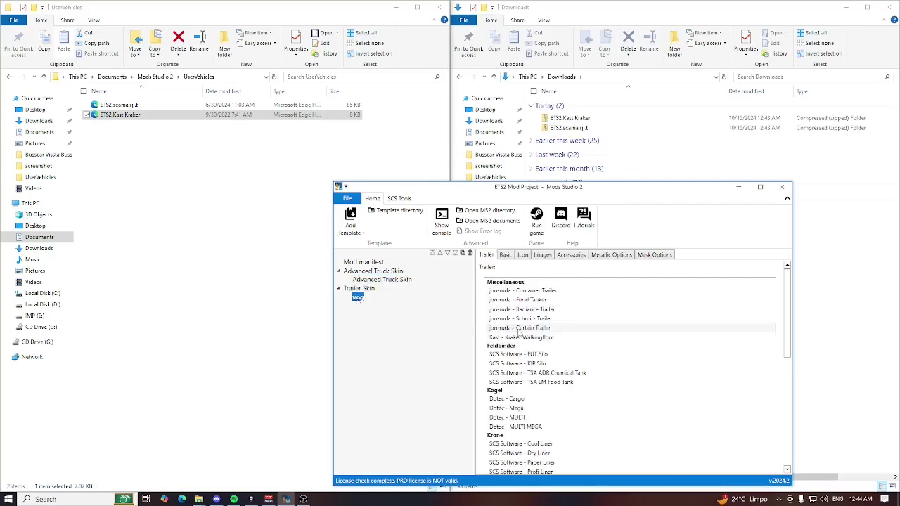
pyautogui.click(532, 337)
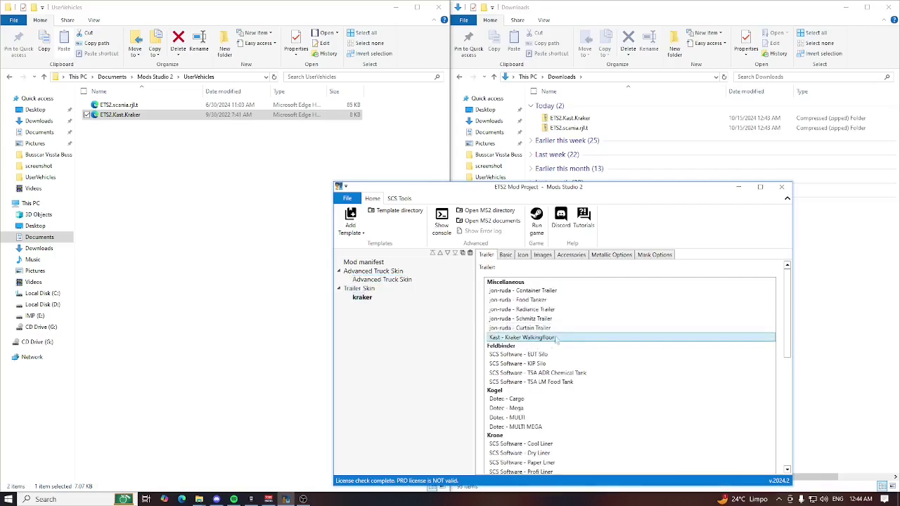
pyautogui.click(389, 279)
# Step: Choose RJL - Scania T Series as the truck for the truck skin
pyautogui.moveTo(488, 196); pyautogui.dragTo(354, 104)
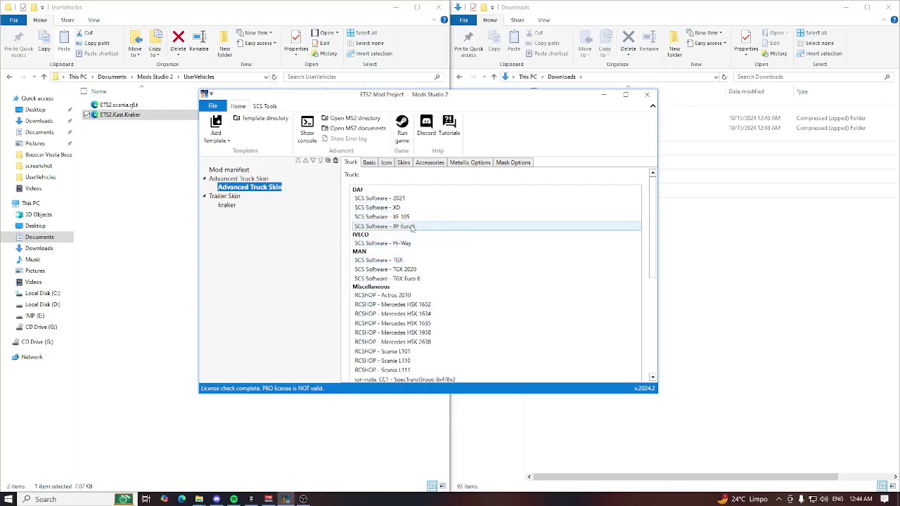
pyautogui.scroll(-1, 656, 236)
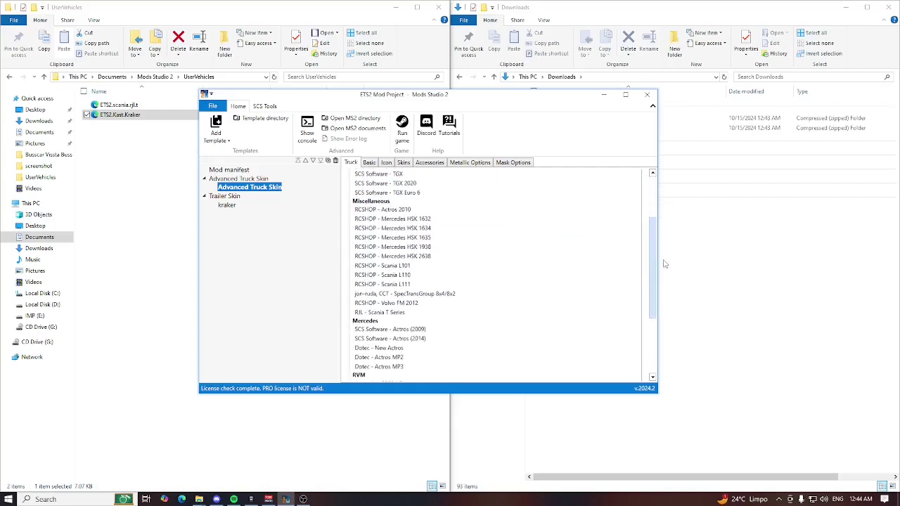
pyautogui.moveTo(665, 264); pyautogui.dragTo(666, 269)
pyautogui.click(394, 302)
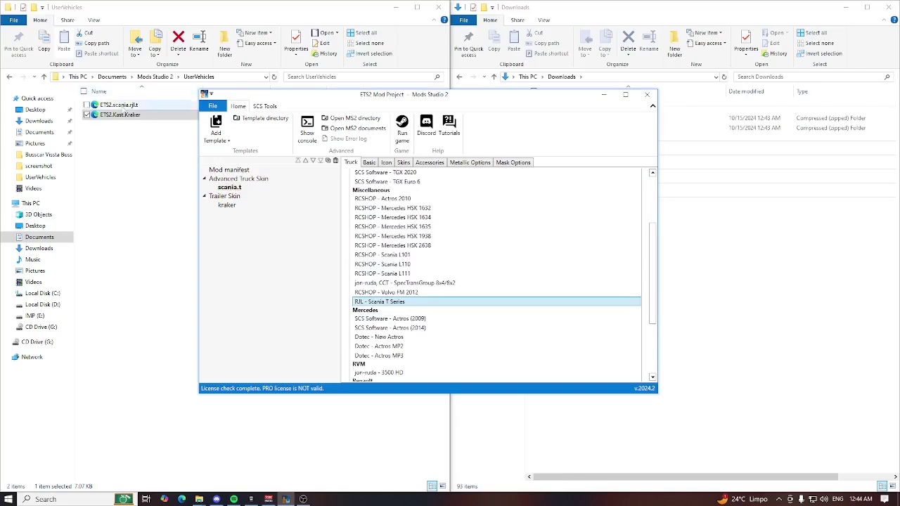
# Step: Move the Scania template file from UserVehicles to Downloads and recheck both skins
pyautogui.click(119, 105)
pyautogui.hotkey('ctrl', 'x')
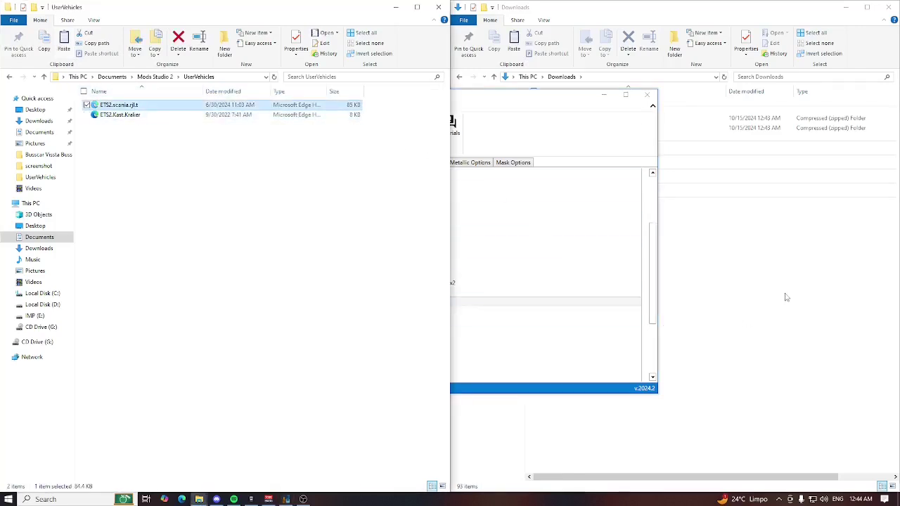
pyautogui.click(785, 298)
pyautogui.hotkey('ctrl', 'v')
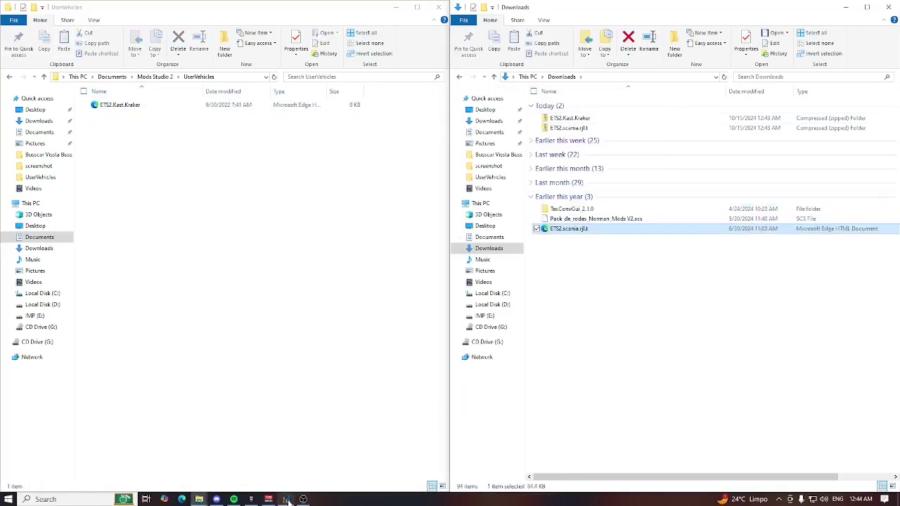
pyautogui.moveTo(286, 501)
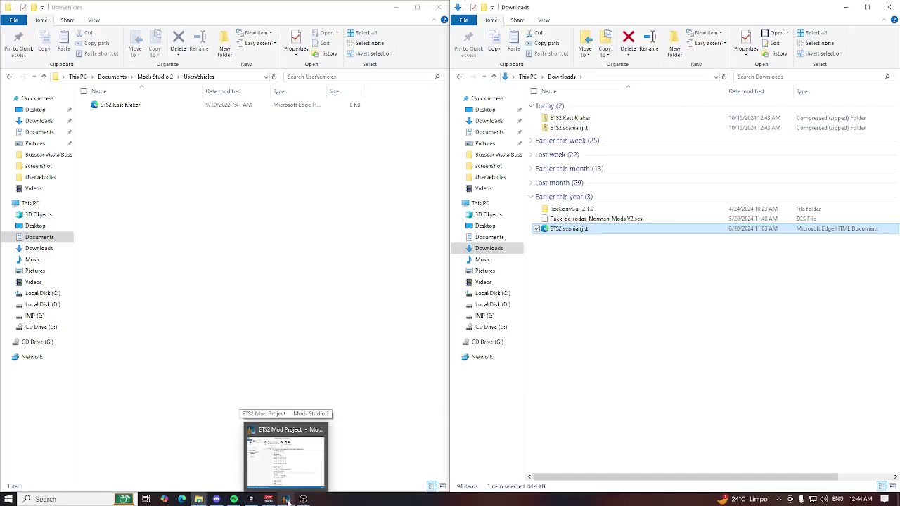
pyautogui.click(287, 499)
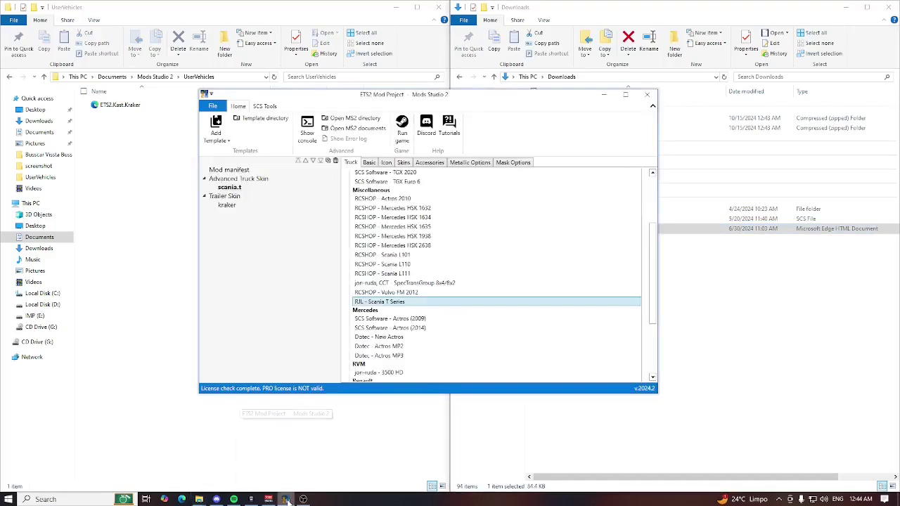
pyautogui.click(226, 205)
pyautogui.click(229, 188)
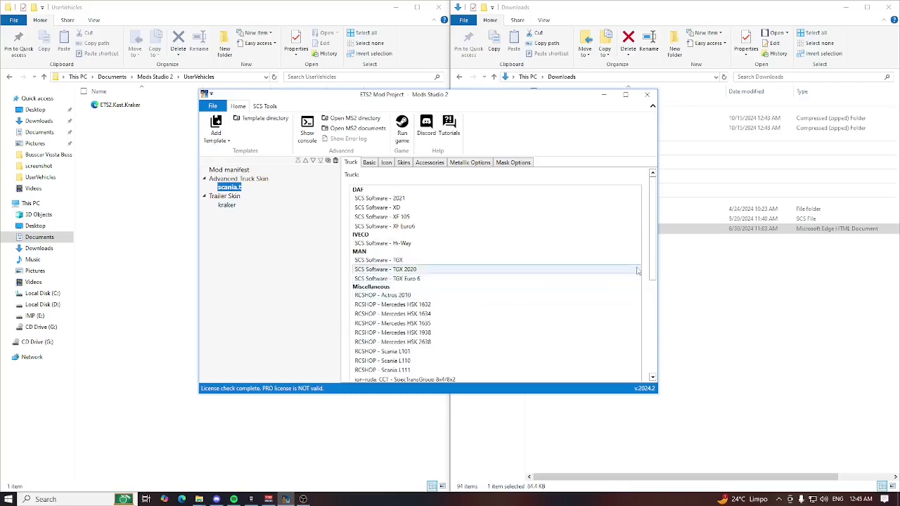
pyautogui.scroll(-2, 637, 270)
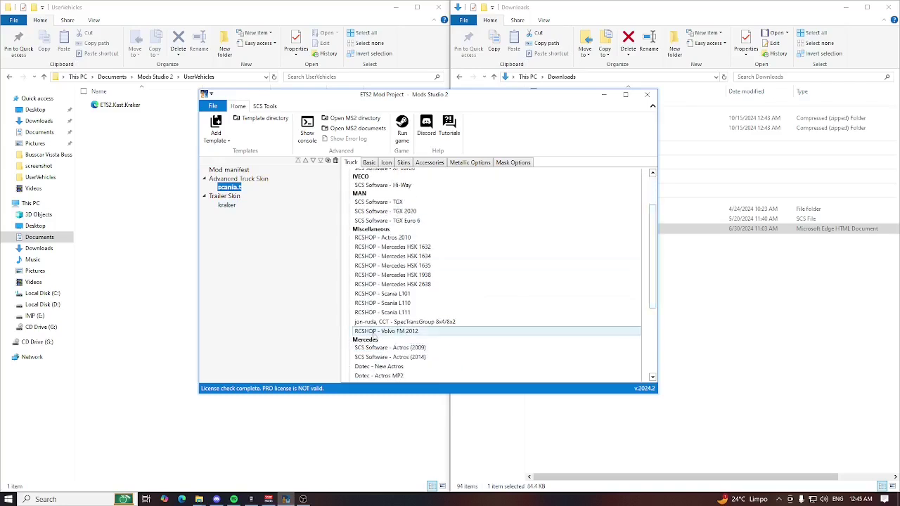
# Step: Return the Scania file to UserVehicles and reselect RJL - Scania T Series
pyautogui.hotkey('alt', 'Tab')
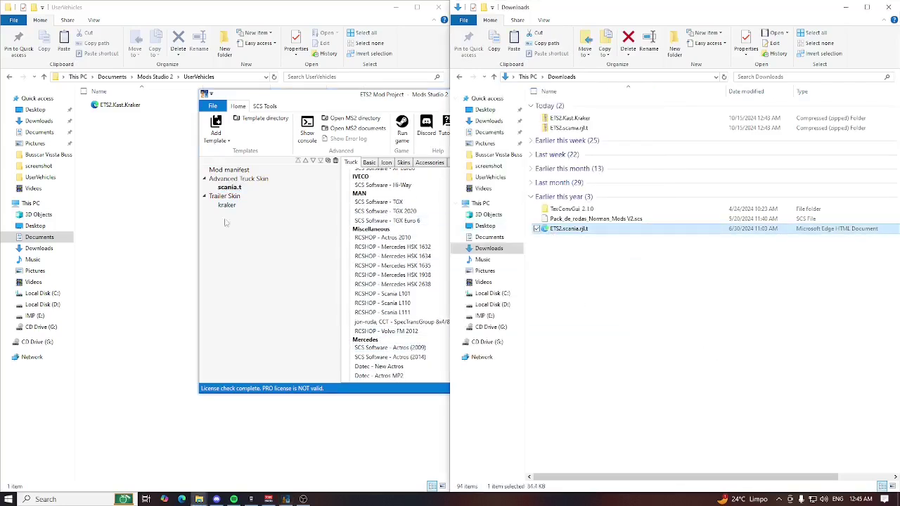
pyautogui.click(107, 192)
pyautogui.moveTo(566, 229); pyautogui.dragTo(323, 296)
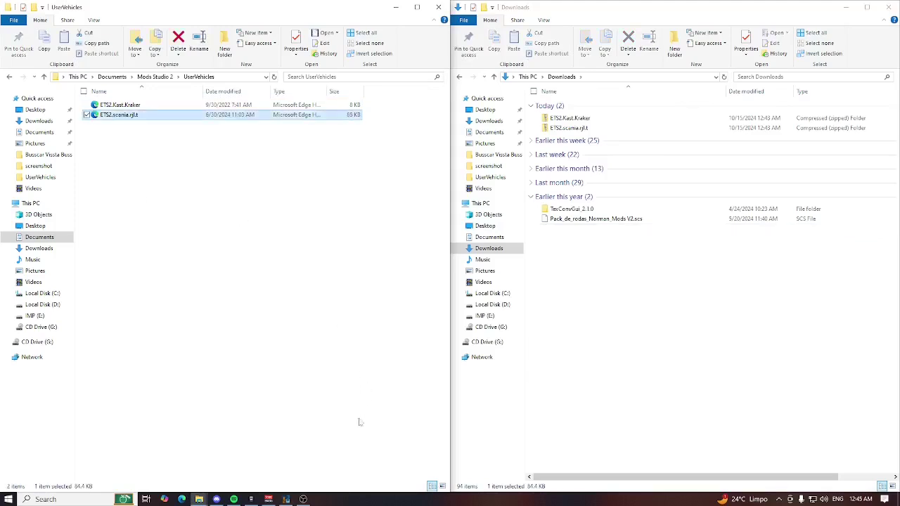
pyautogui.click(286, 499)
pyautogui.click(227, 204)
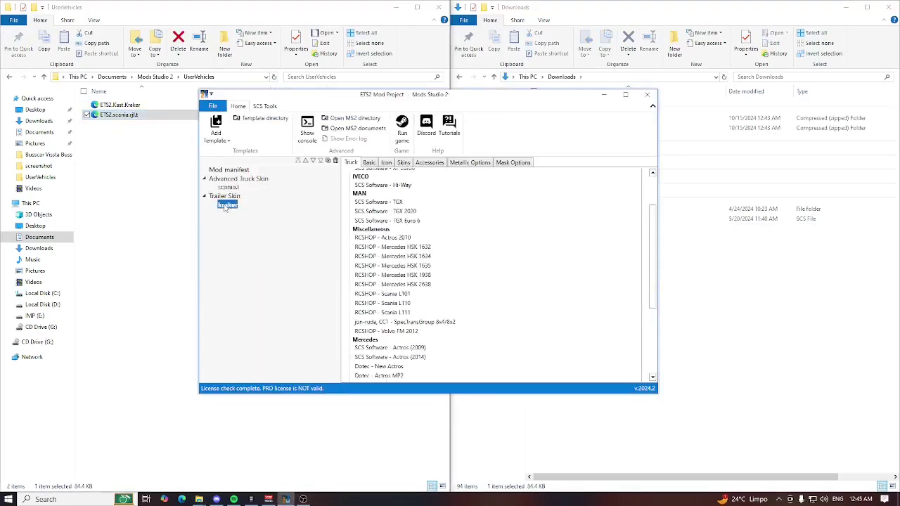
pyautogui.click(229, 188)
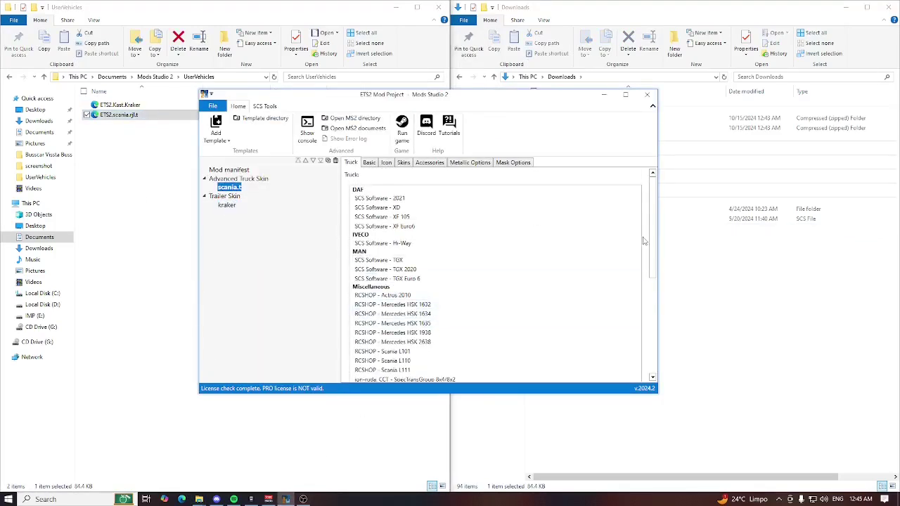
pyautogui.moveTo(653, 243); pyautogui.dragTo(652, 290)
pyautogui.click(398, 289)
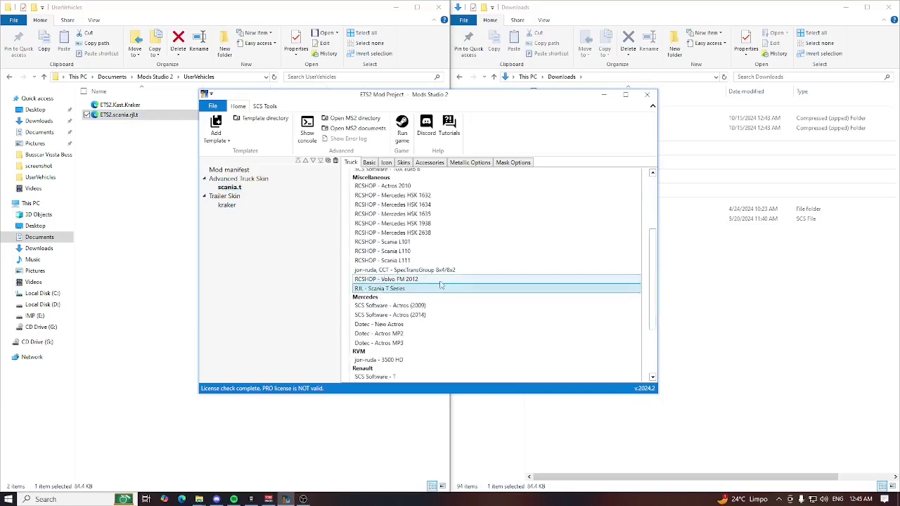
pyautogui.click(404, 162)
# Step: Add a cabin skin image entry and an accessory image entry to scania.t
pyautogui.click(492, 183)
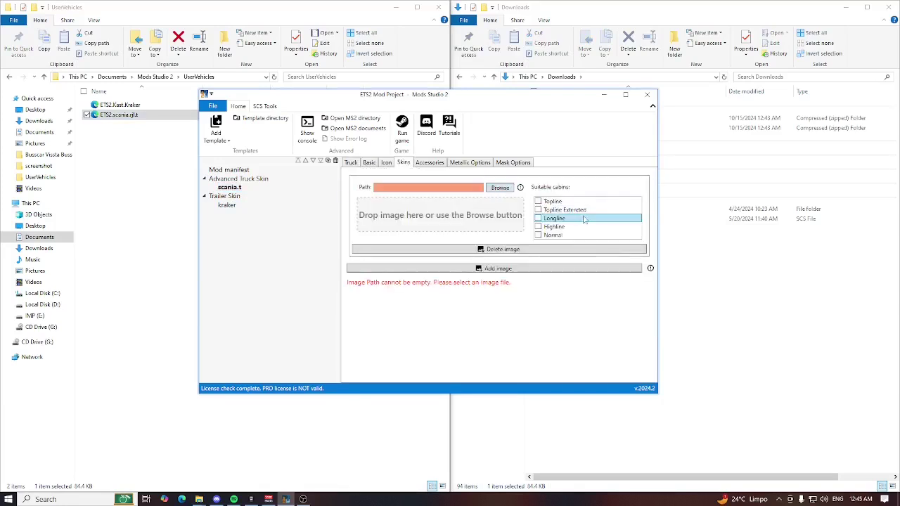
pyautogui.click(442, 162)
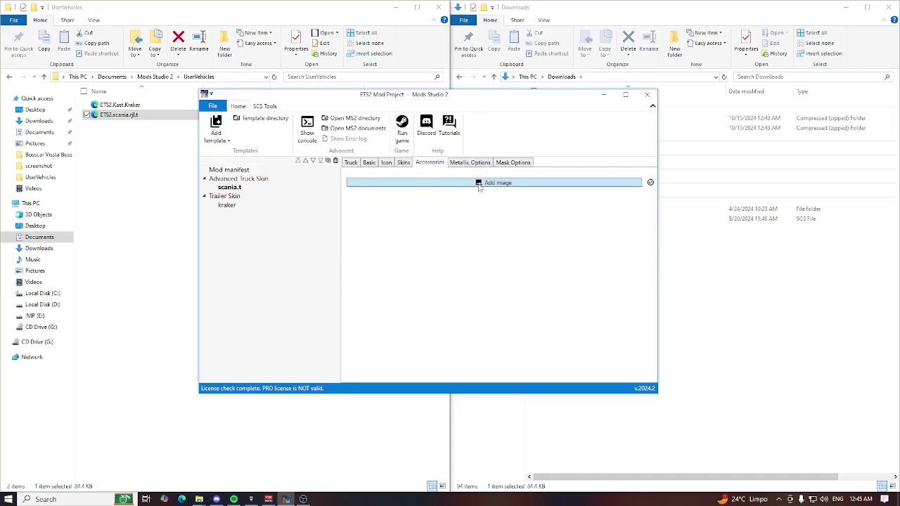
pyautogui.click(492, 183)
pyautogui.scroll(-5, 639, 226)
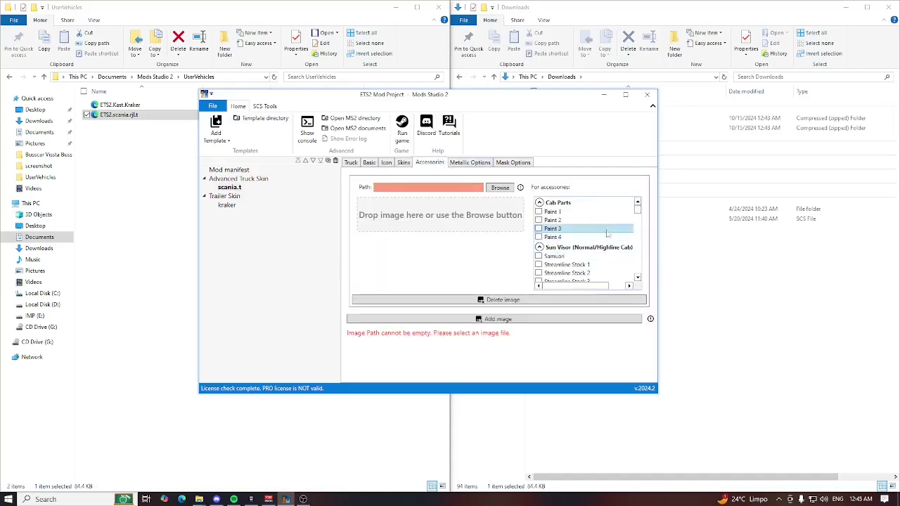
pyautogui.moveTo(640, 226); pyautogui.dragTo(638, 207)
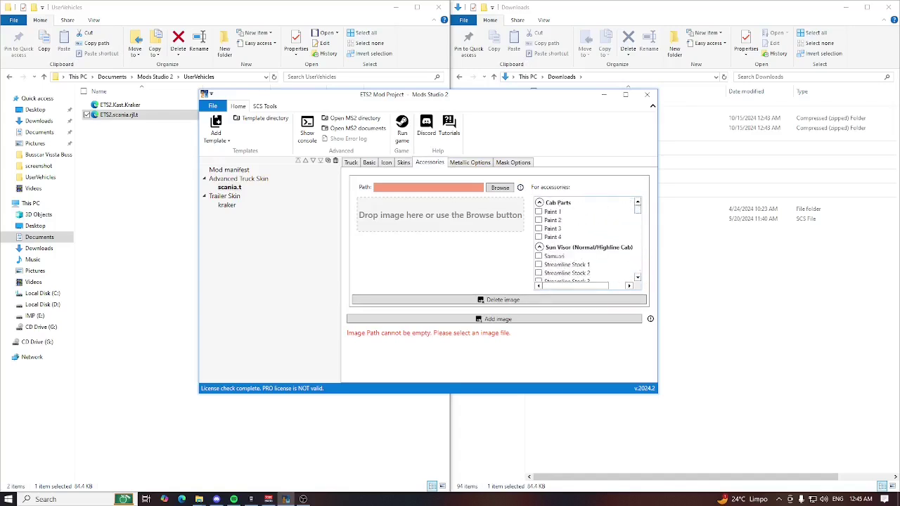
# Step: Add a new image entry to the kraker trailer skin's image list
pyautogui.click(228, 205)
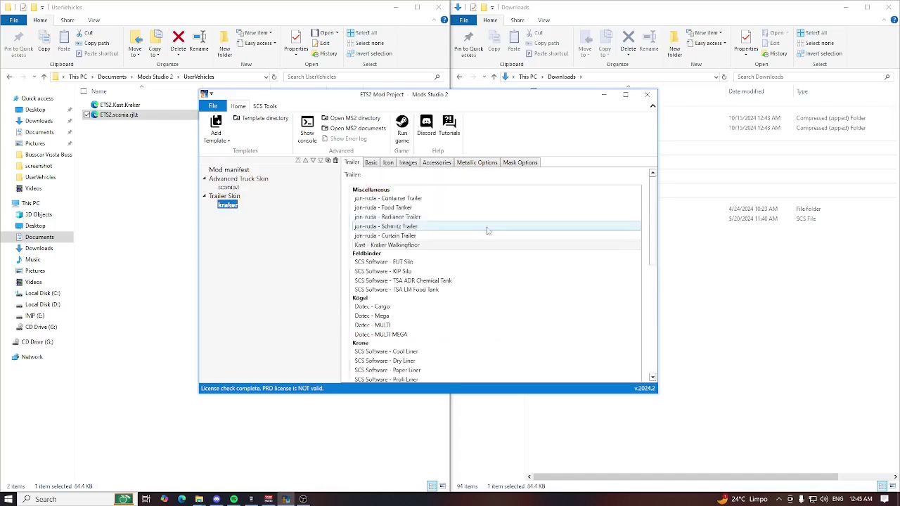
pyautogui.click(372, 163)
pyautogui.click(408, 163)
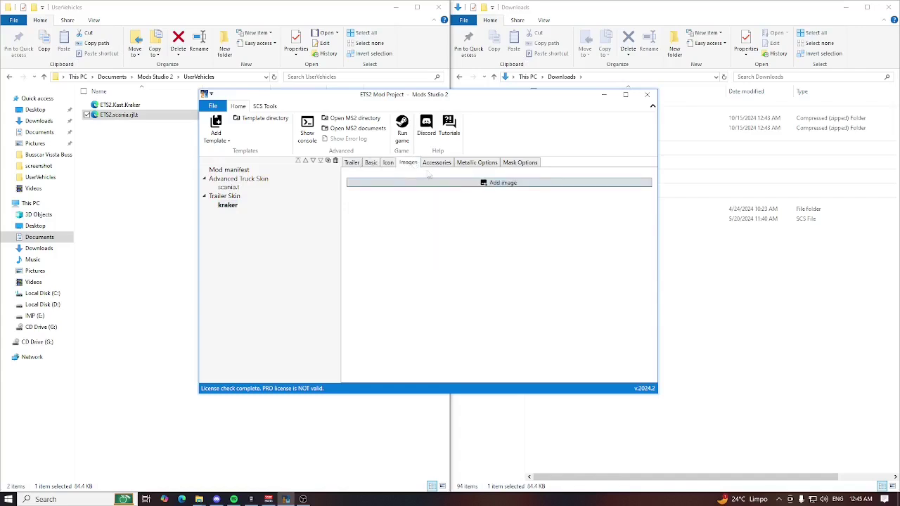
pyautogui.click(492, 183)
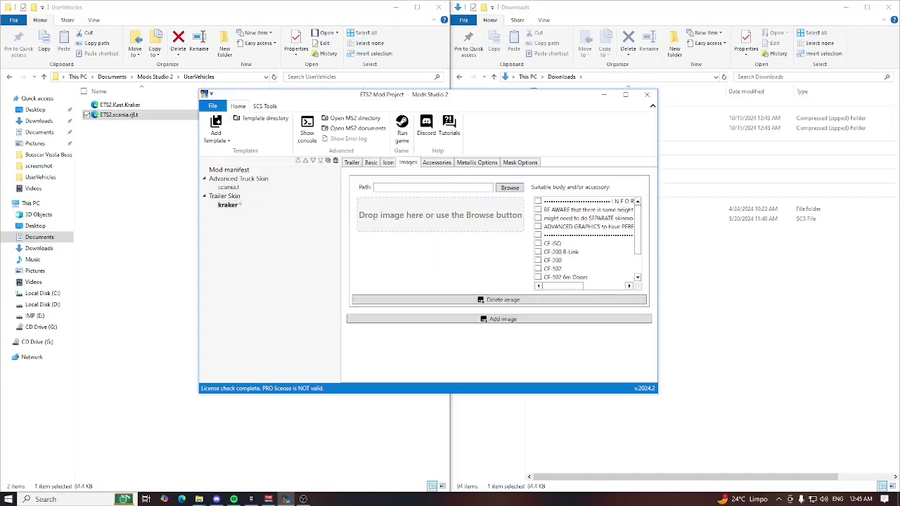
pyautogui.scroll(-1, 642, 234)
pyautogui.scroll(3, 642, 236)
# Step: Add an empty accessory image slot for the kraker trailer covering its AXLES and FRAME
pyautogui.click(446, 164)
pyautogui.click(498, 184)
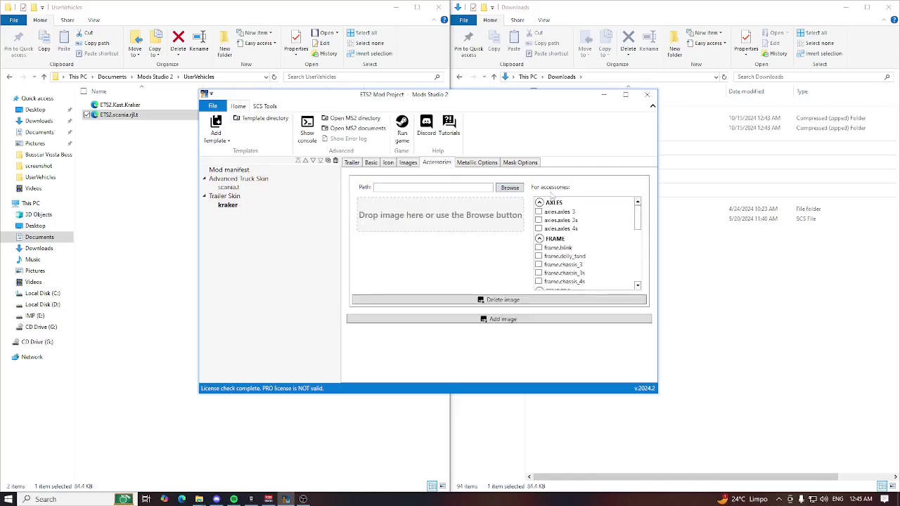
pyautogui.scroll(-5, 640, 243)
pyautogui.scroll(6, 646, 246)
# Step: Open the C:\Mods Studio 2 install folder in File Explorer, then return to Discord
pyautogui.click(42, 293)
pyautogui.click(125, 117)
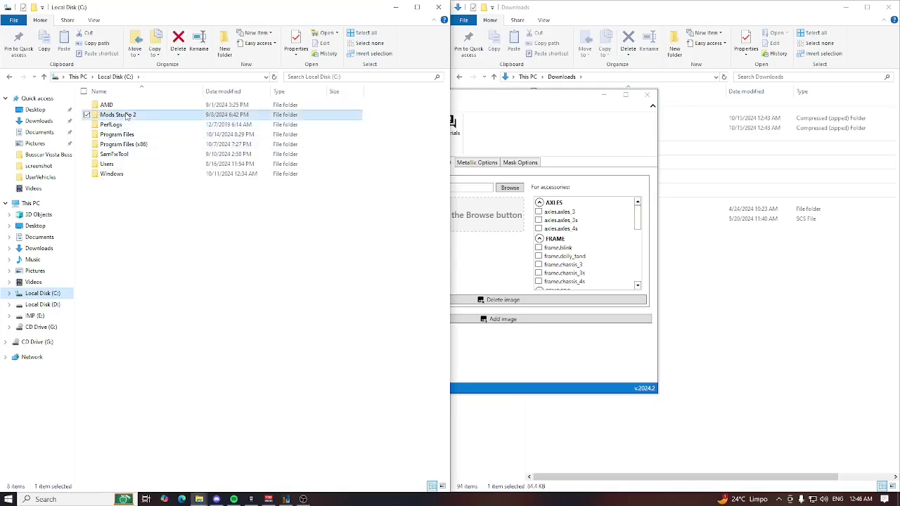
pyautogui.doubleClick(125, 117)
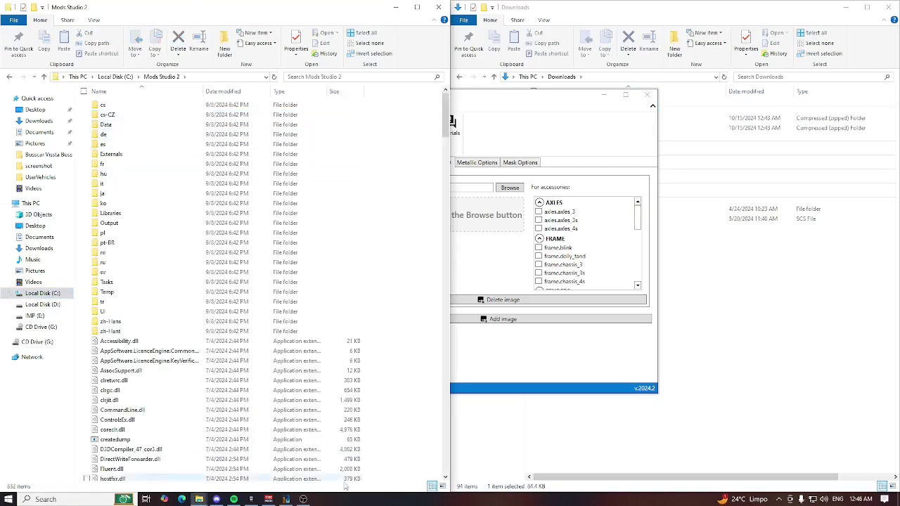
pyautogui.click(216, 500)
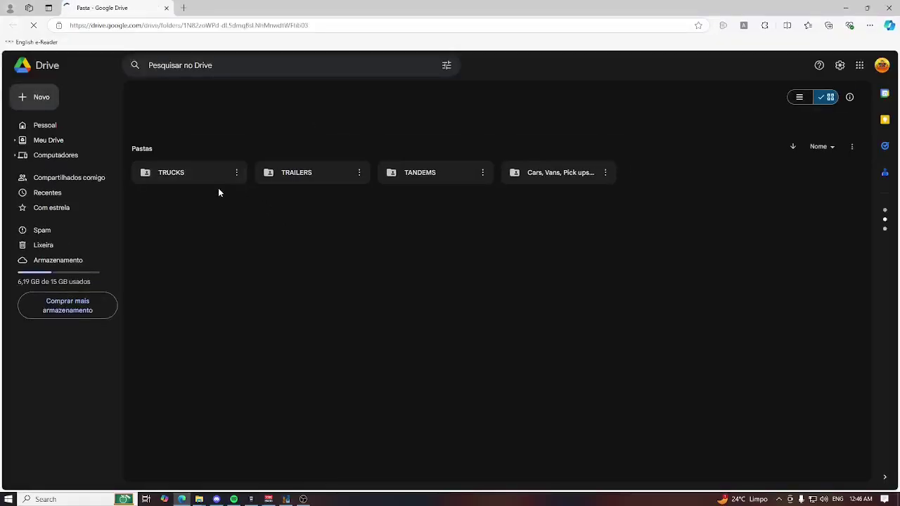
# Step: Download ETS2.Kast.Ekeri.Module16.zip from the Drive's TRAILERS › KAST folder and close Edge
pyautogui.click(276, 180)
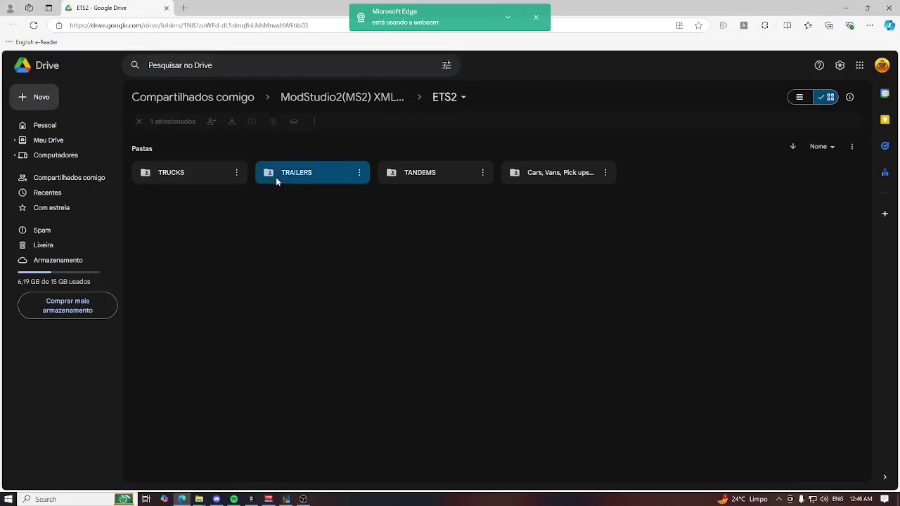
pyautogui.doubleClick(276, 177)
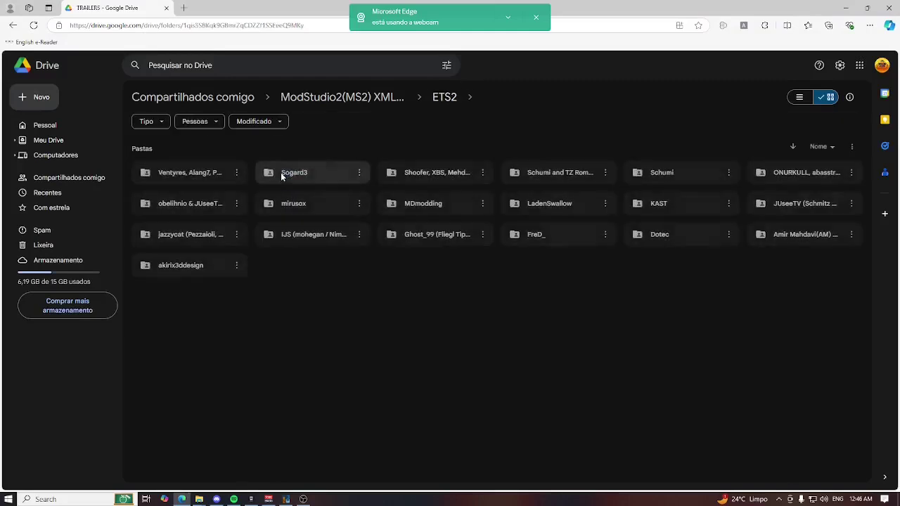
pyautogui.doubleClick(661, 203)
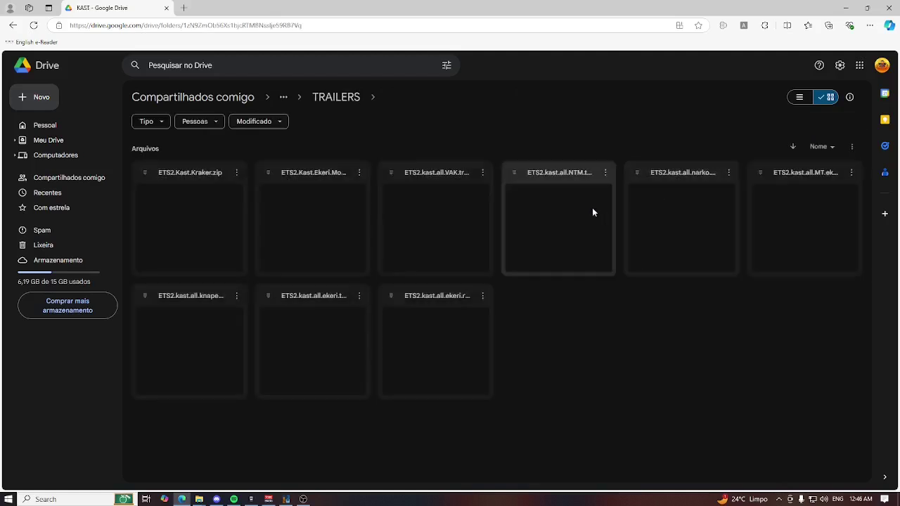
pyautogui.click(359, 176)
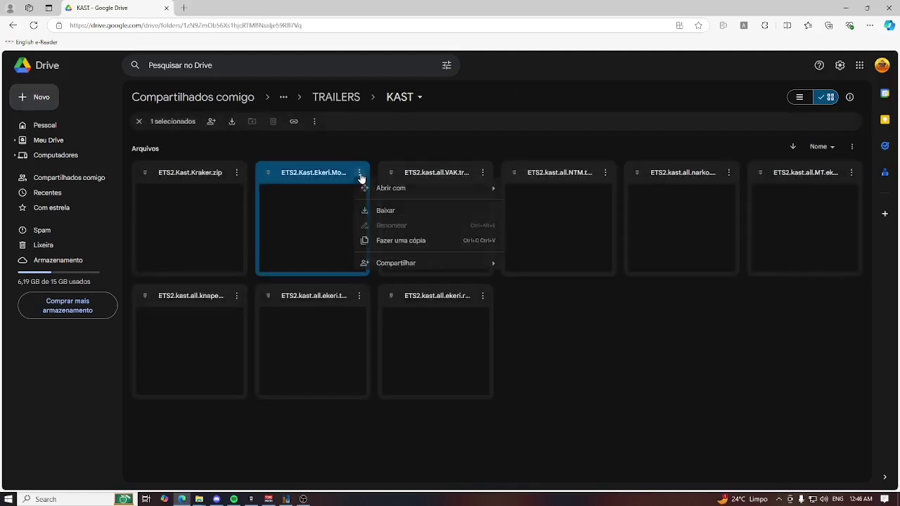
pyautogui.click(399, 219)
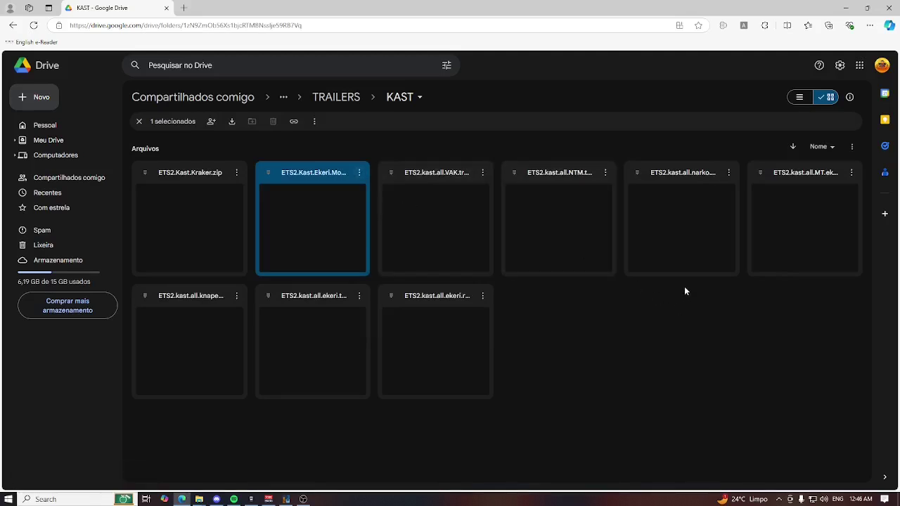
pyautogui.click(880, 8)
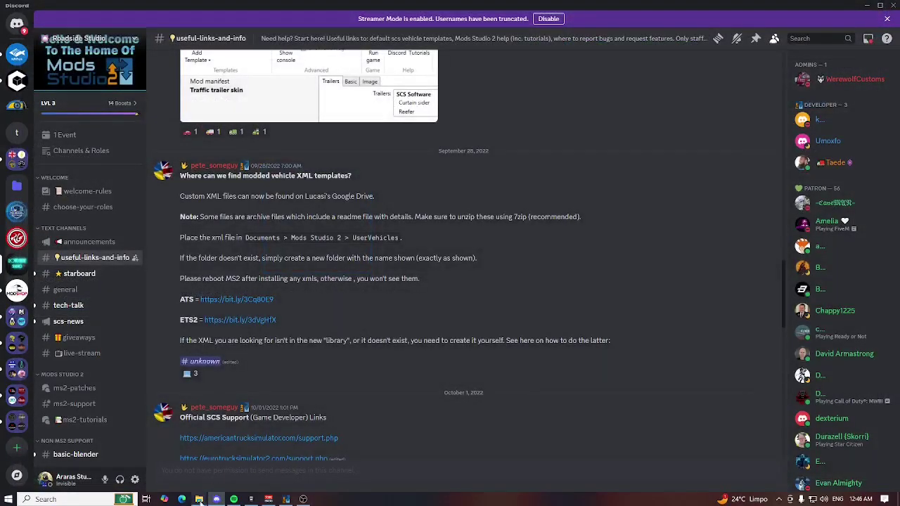
# Step: Bring up the Downloads and Mods Studio 2 folder windows and right-click the Ekeri Module16 archive
pyautogui.moveTo(199, 501)
pyautogui.click(170, 462)
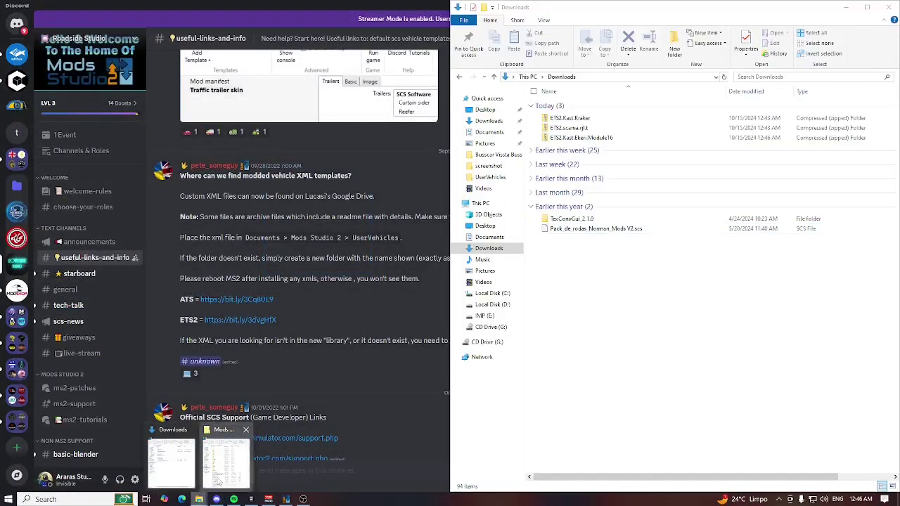
pyautogui.click(225, 461)
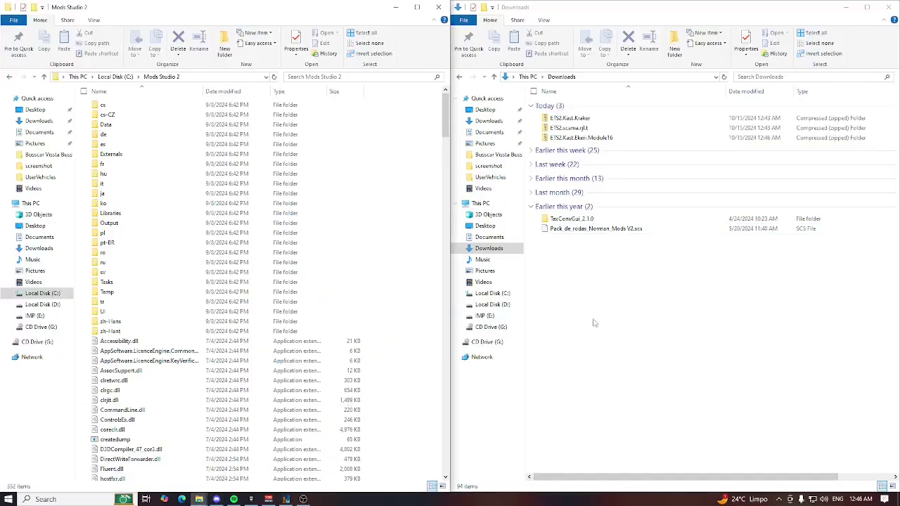
pyautogui.rightClick(584, 120)
pyautogui.rightClick(603, 138)
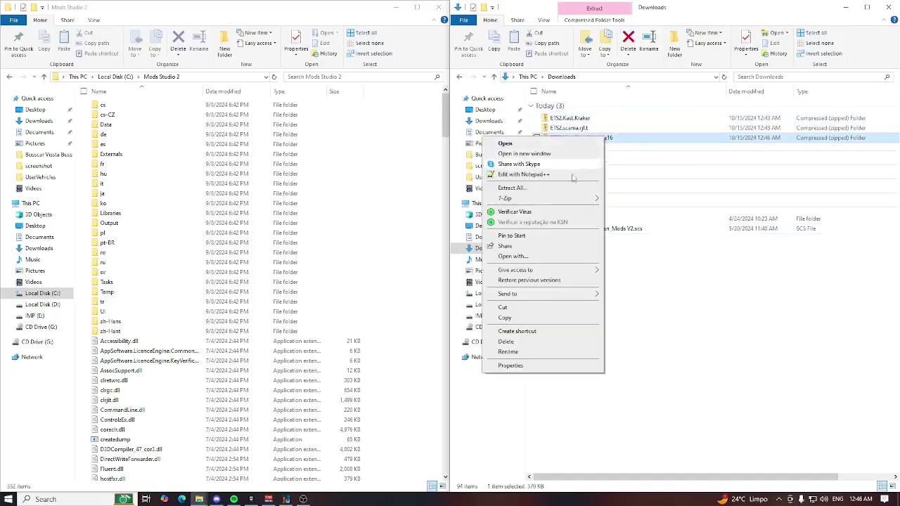
# Step: Open the Module16 archive in 7-Zip and browse into ETS2.Kast.Ekeri.Module16 › Data › MgdData
pyautogui.moveTo(570, 203)
pyautogui.click(633, 199)
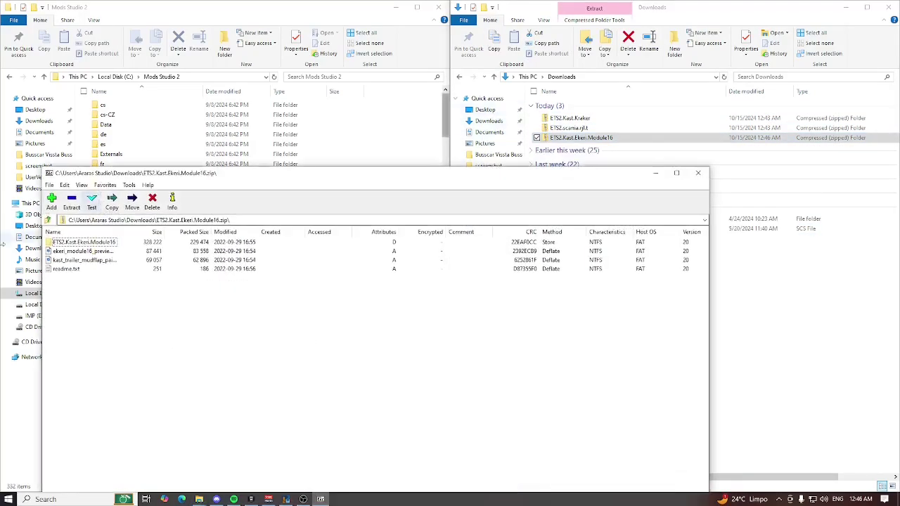
pyautogui.moveTo(127, 173); pyautogui.dragTo(482, 95)
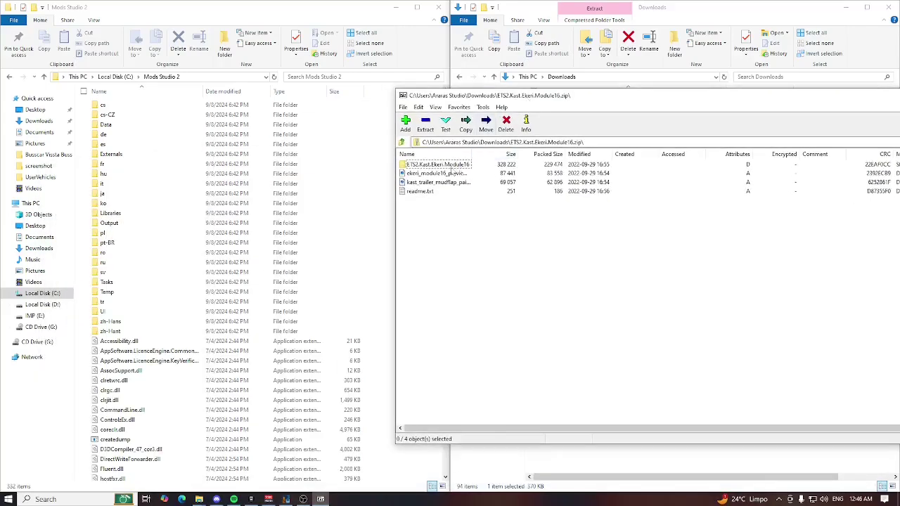
pyautogui.doubleClick(452, 166)
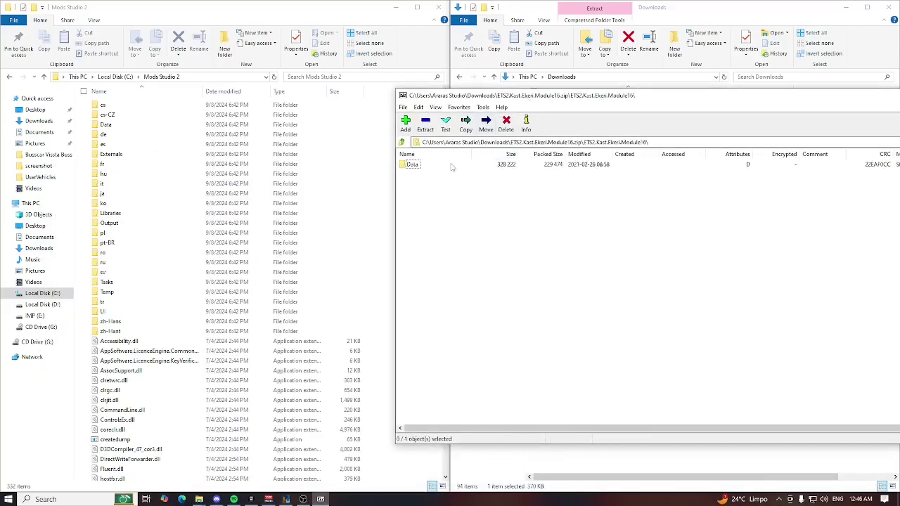
pyautogui.doubleClick(413, 165)
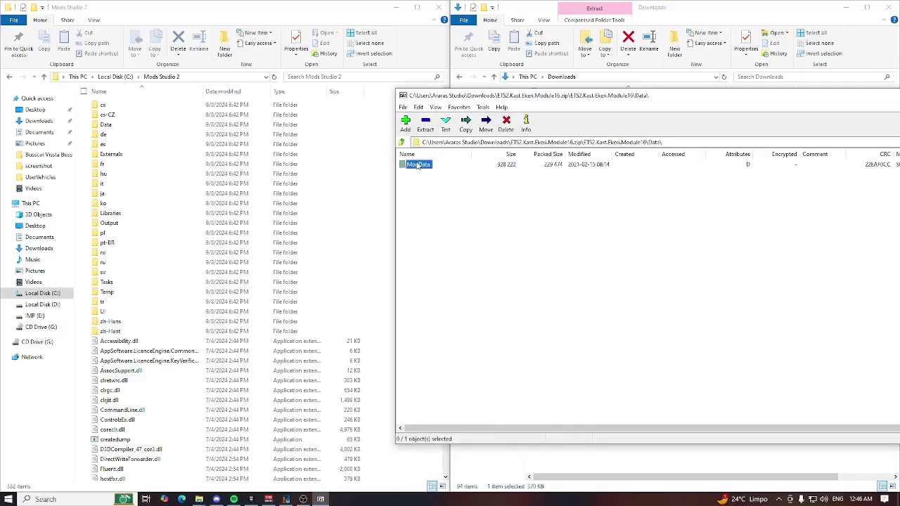
pyautogui.doubleClick(418, 164)
# Step: Return to the archive root and read readme.txt on where to extract the template
pyautogui.click(402, 142)
pyautogui.click(402, 142)
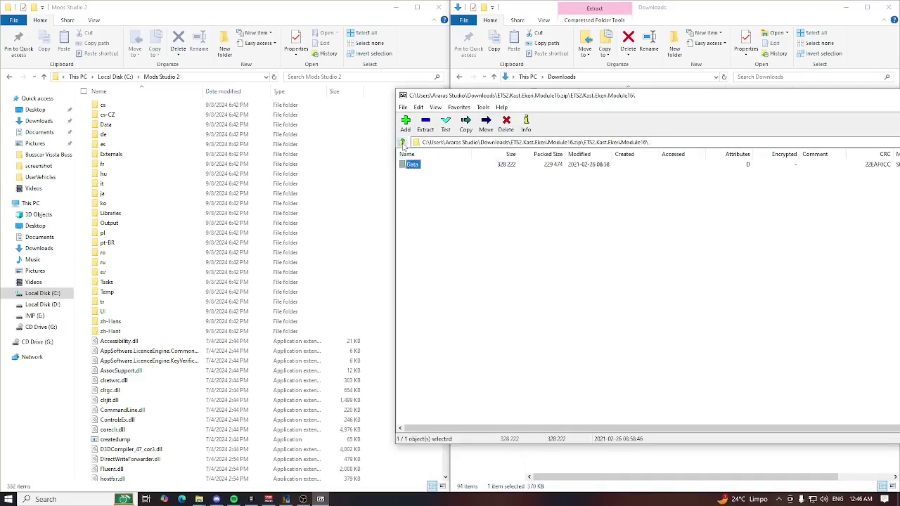
pyautogui.click(402, 142)
pyautogui.doubleClick(422, 193)
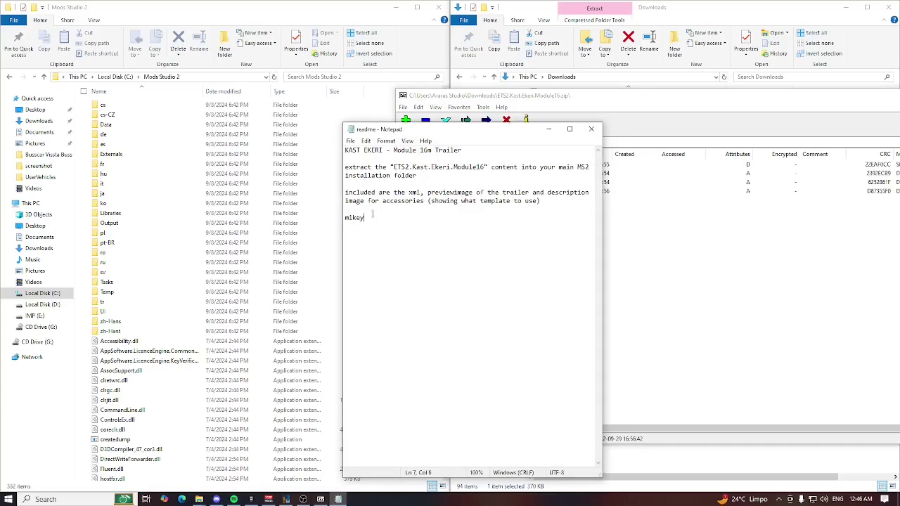
pyautogui.moveTo(371, 217); pyautogui.dragTo(365, 260)
# Step: Close the readme, view the archive's Module16 Data folder, and bring the ETS2 project forward
pyautogui.click(592, 129)
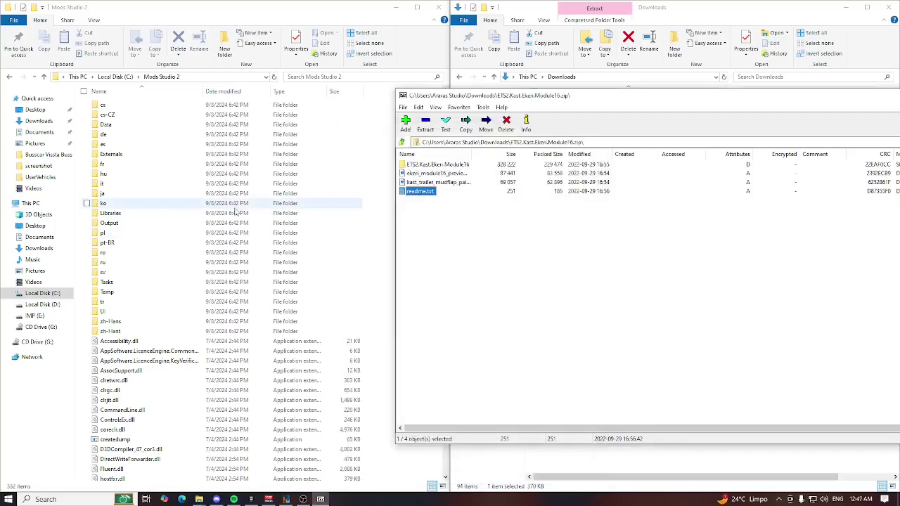
pyautogui.doubleClick(443, 165)
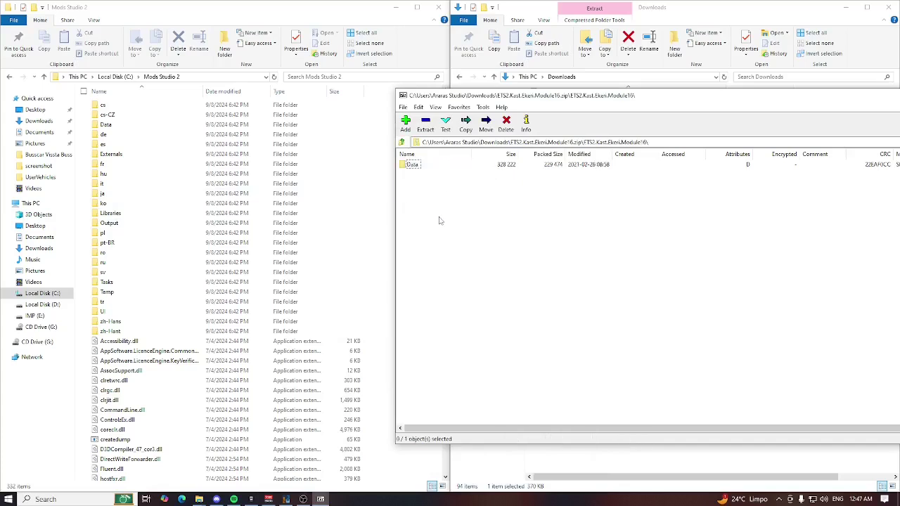
pyautogui.moveTo(430, 206)
pyautogui.mouseDown()
pyautogui.moveTo(399, 160)
pyautogui.moveTo(430, 203)
pyautogui.mouseUp()
pyautogui.click(454, 251)
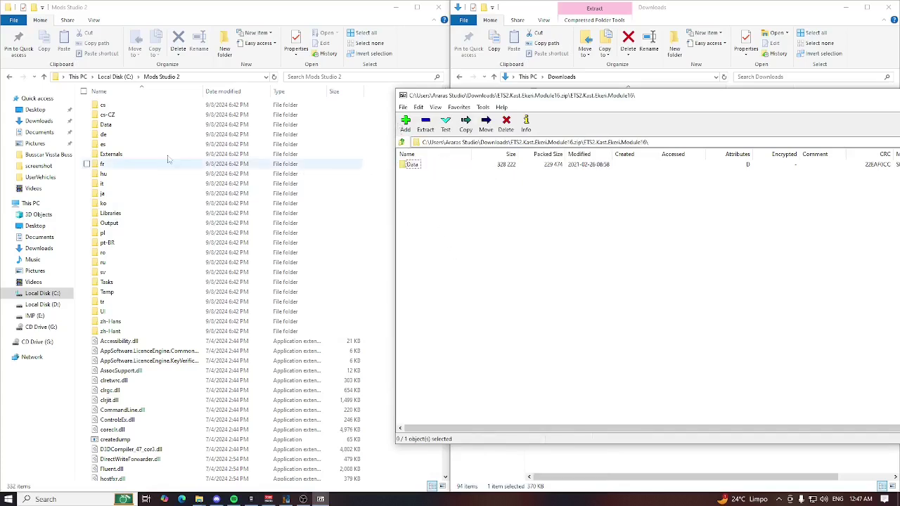
pyautogui.click(411, 167)
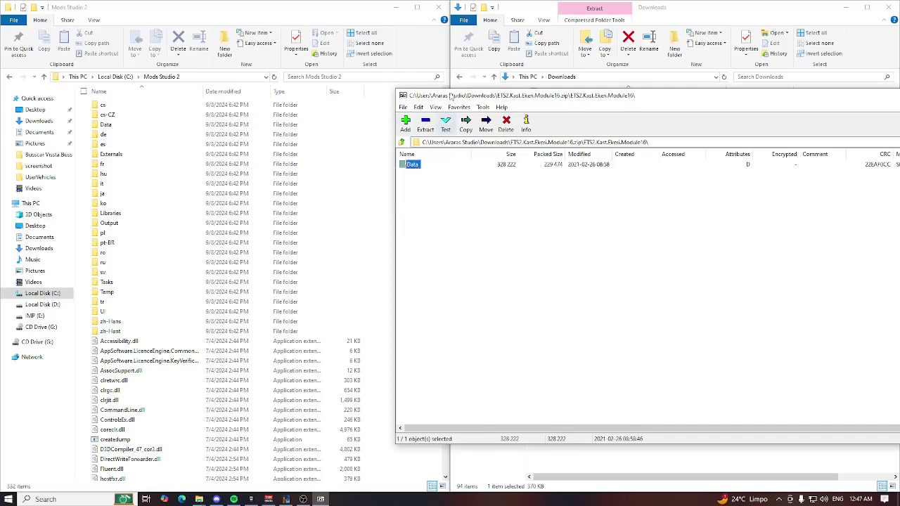
pyautogui.moveTo(453, 96); pyautogui.dragTo(618, 115)
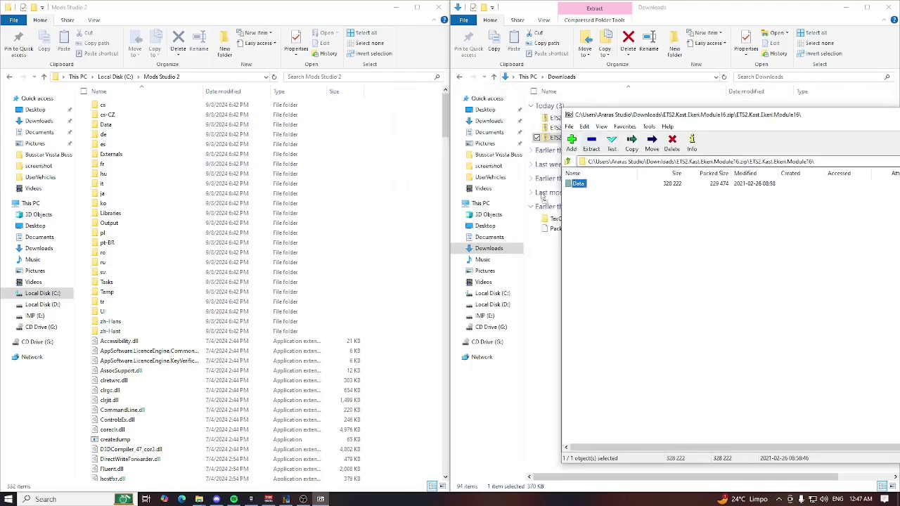
pyautogui.click(422, 202)
pyautogui.click(203, 124)
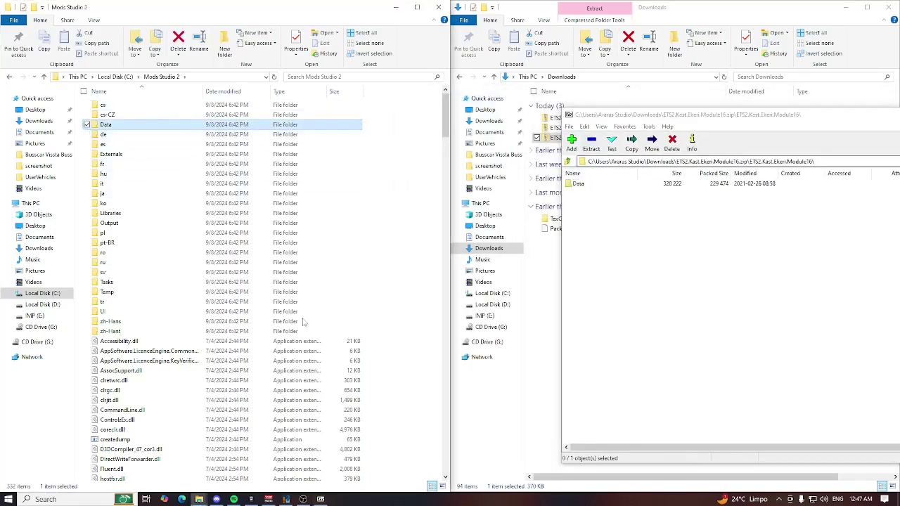
pyautogui.click(286, 499)
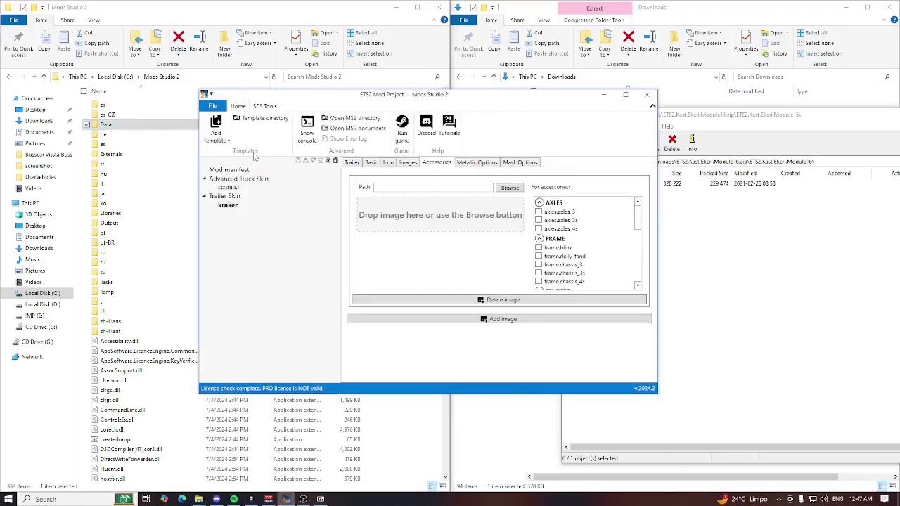
# Step: Set the kraker trailer skin to the Kast - Ekeri Module 16m trailer and review its accessories
pyautogui.click(227, 187)
pyautogui.click(227, 205)
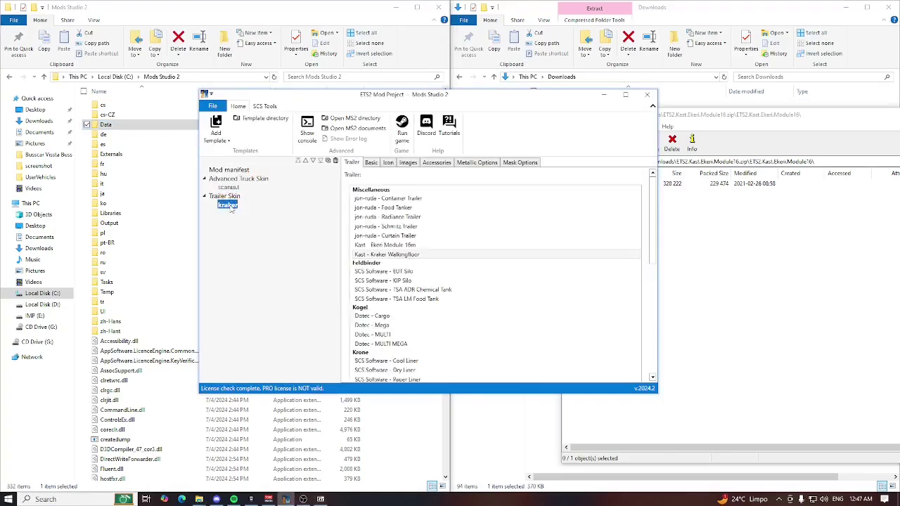
pyautogui.click(385, 246)
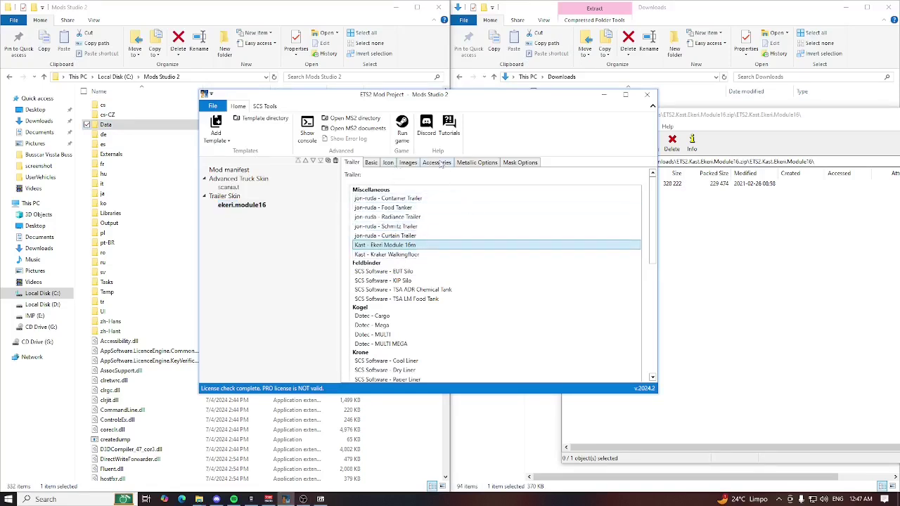
pyautogui.click(437, 164)
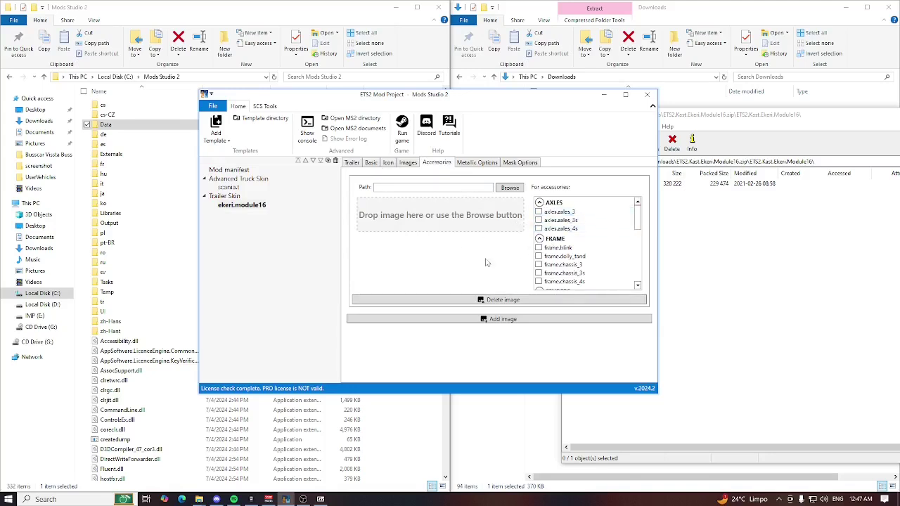
pyautogui.scroll(-10, 599, 249)
# Step: Close the 7-Zip archive window and Mods Studio 2
pyautogui.click(743, 251)
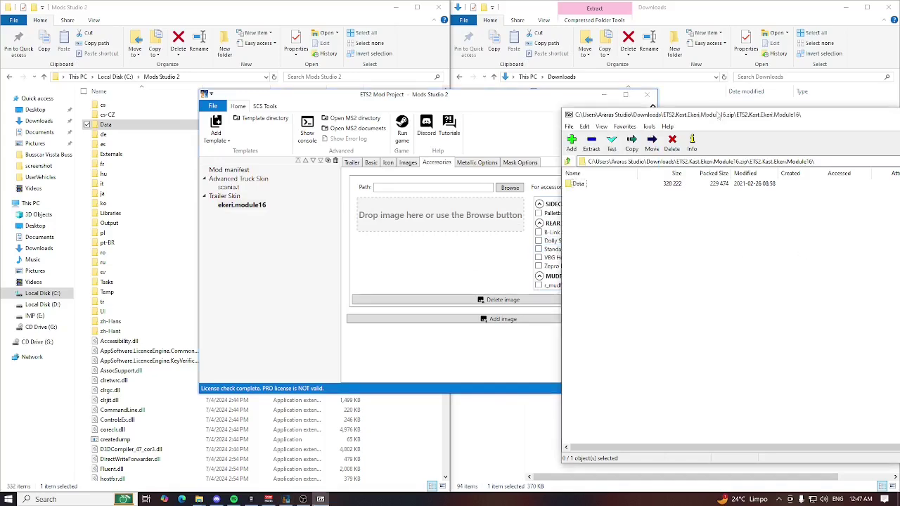
pyautogui.moveTo(719, 116); pyautogui.dragTo(230, 69)
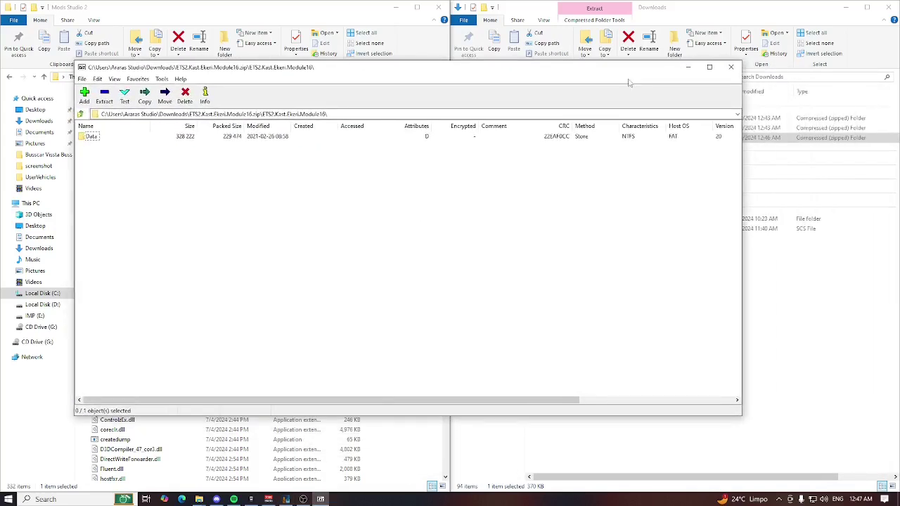
pyautogui.click(731, 67)
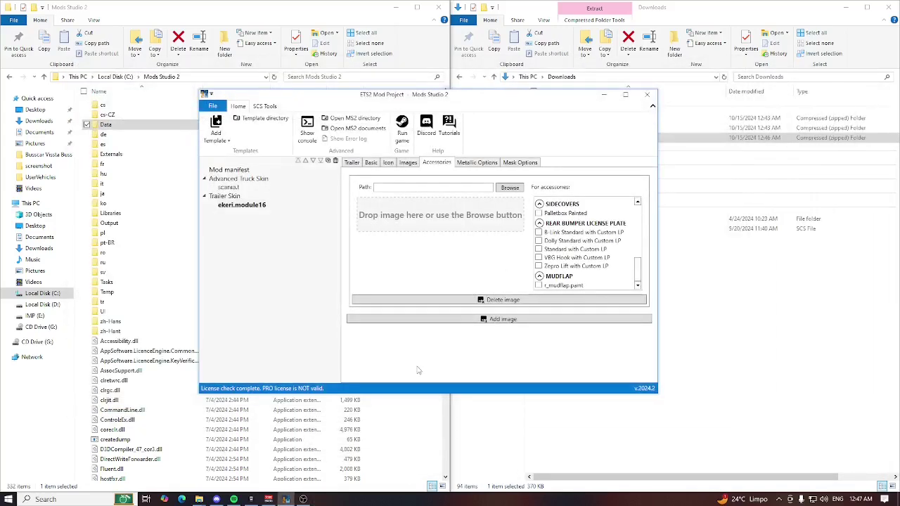
pyautogui.click(647, 95)
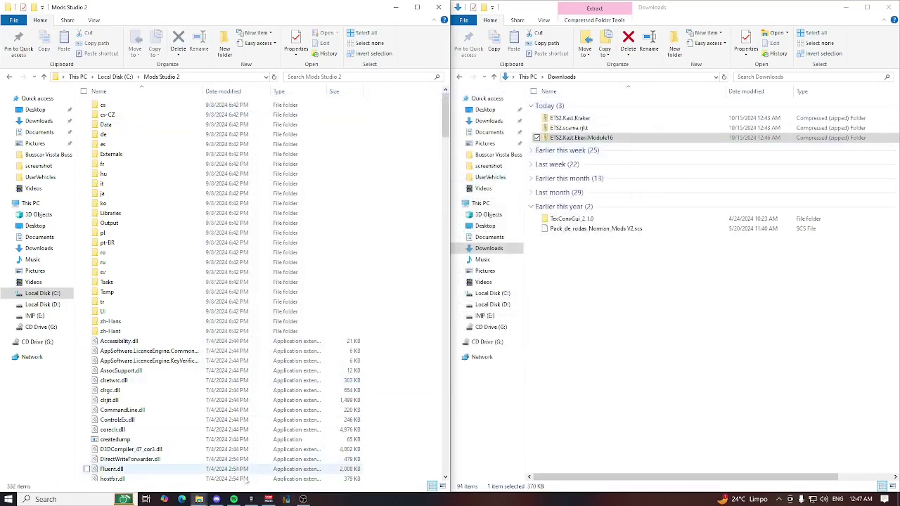
# Step: Look over the shared ETS2 Drive folder, dismiss the webcam notice, and close Edge
pyautogui.click(216, 500)
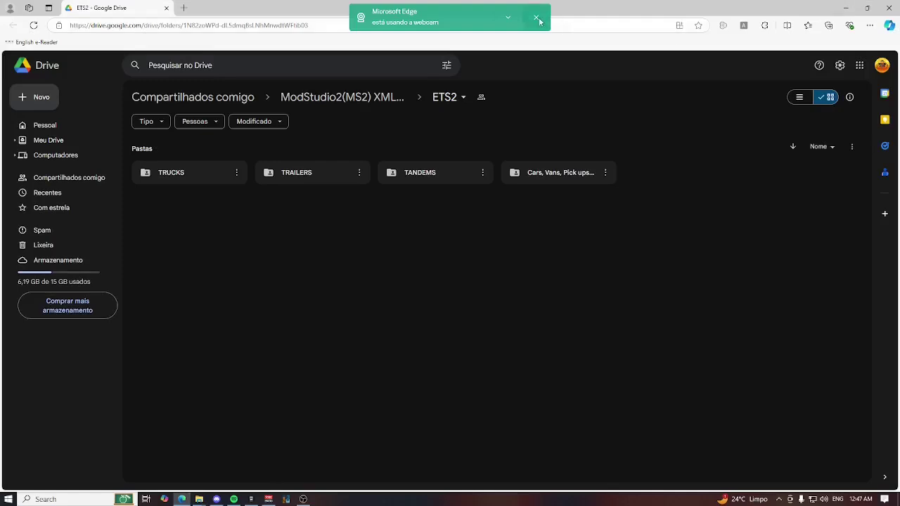
pyautogui.click(537, 18)
pyautogui.click(888, 7)
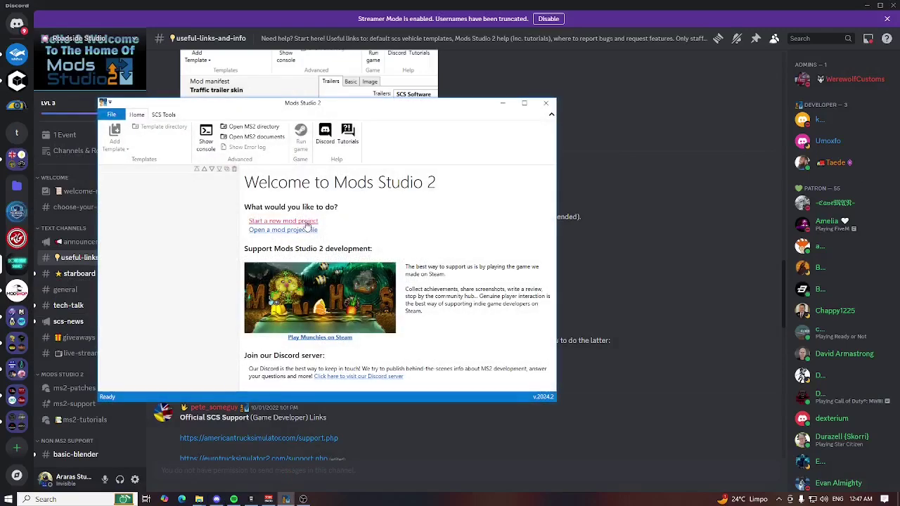
# Step: Create a fresh ETS2 Mod Project from the Mods Studio 2 welcome page
pyautogui.click(307, 223)
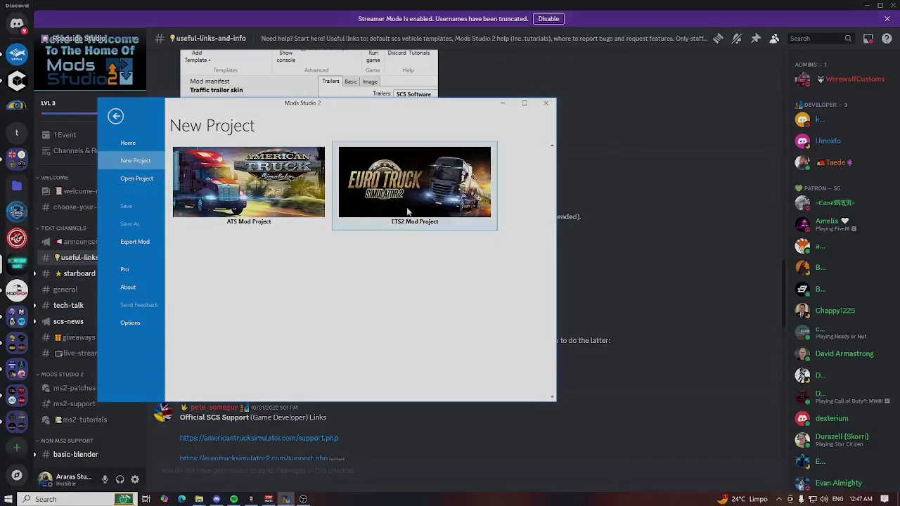
pyautogui.click(408, 211)
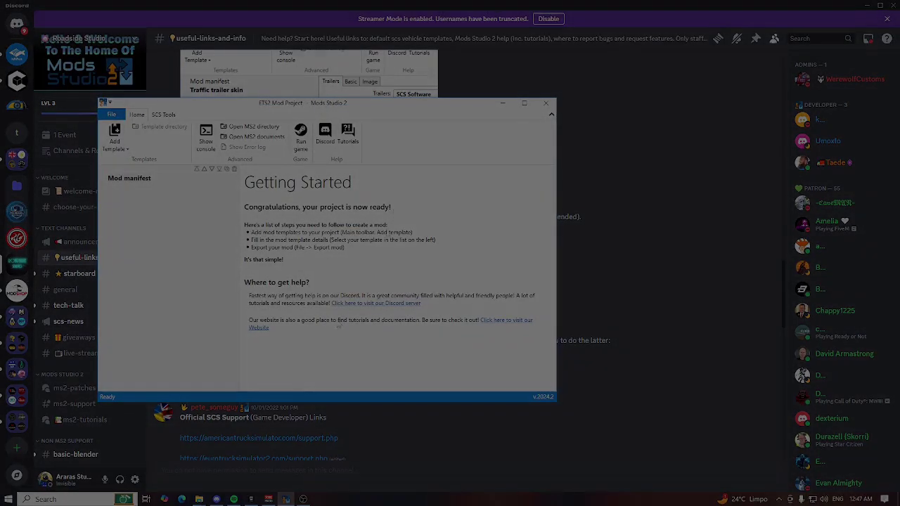